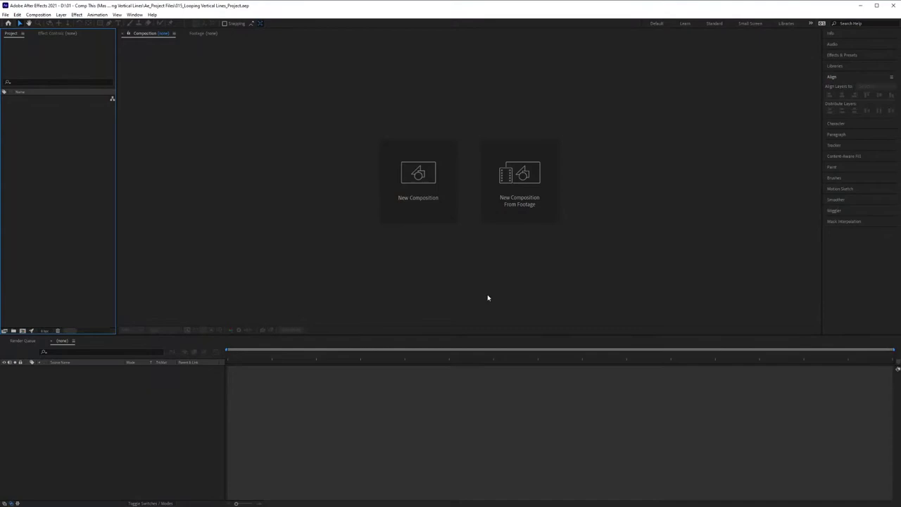
# Step: Create a new composition named Lines
pyautogui.click(397, 196)
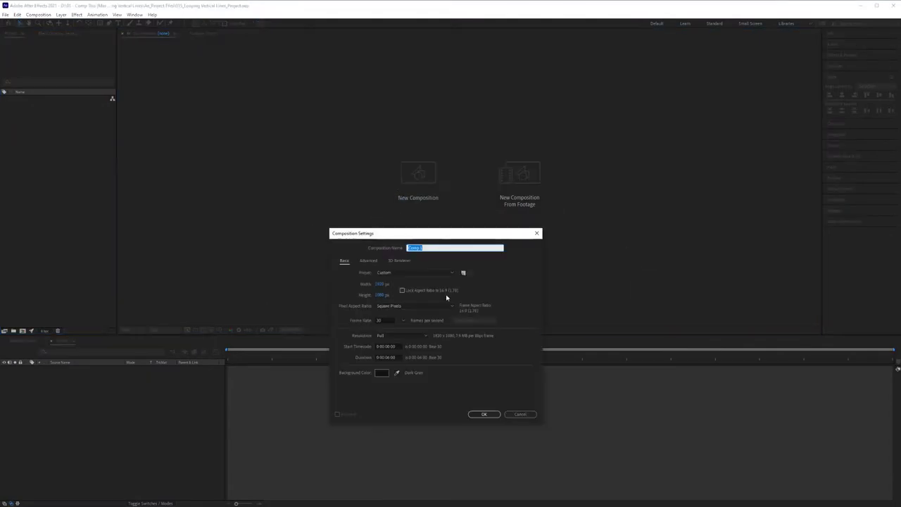
pyautogui.write('Lines')
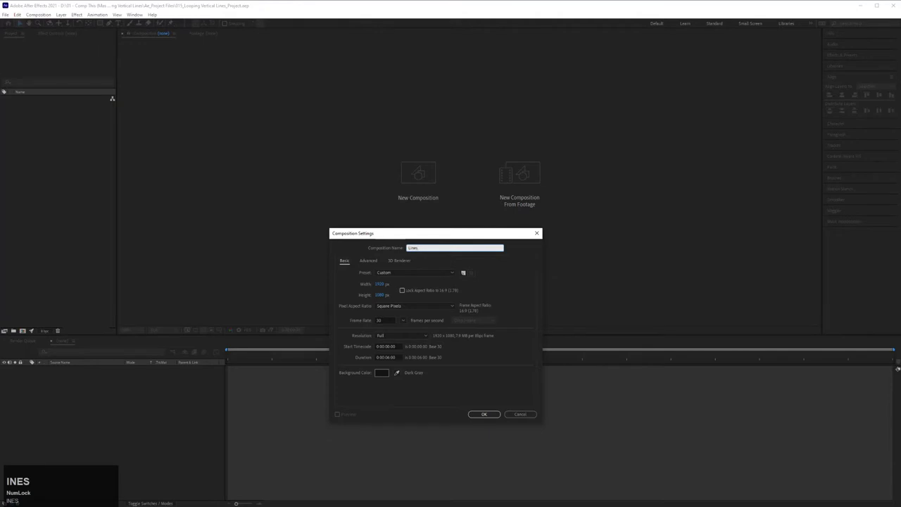
pyautogui.press('Return')
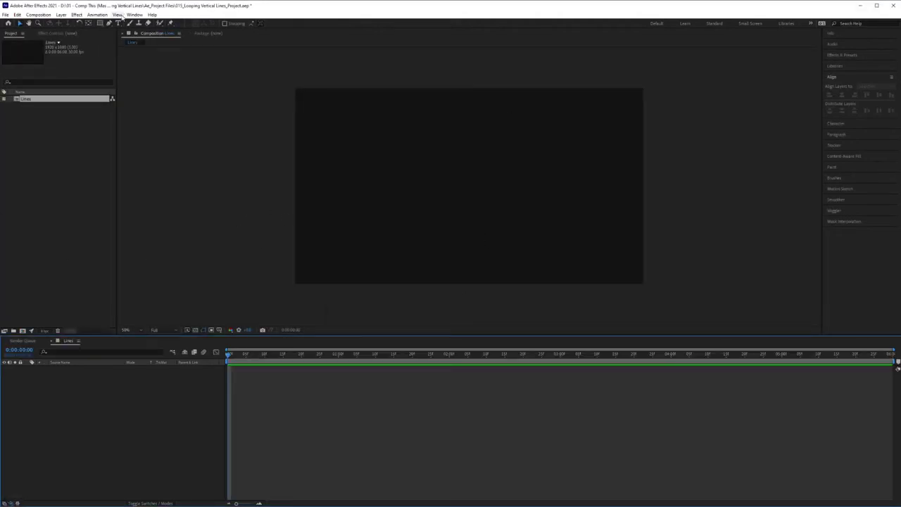
# Step: Draw a thin white vertical rectangle and move it near the comp's left edge
pyautogui.click(100, 24)
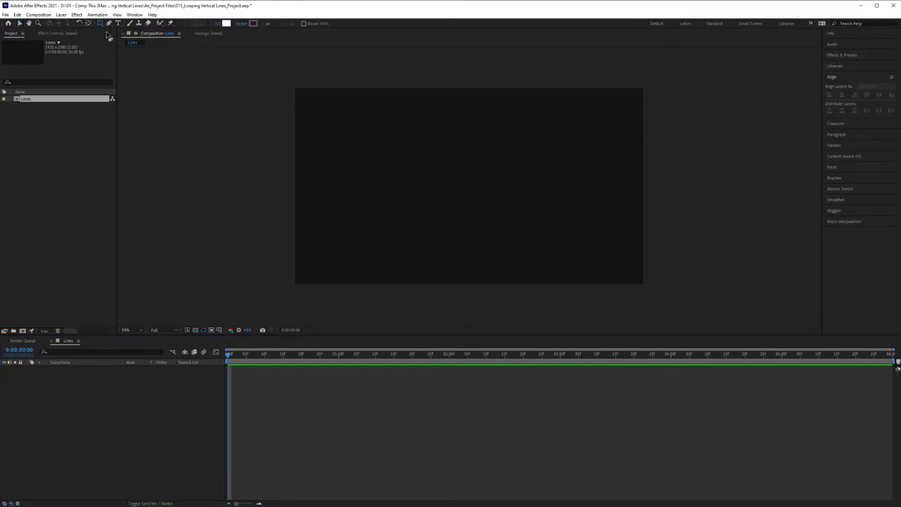
pyautogui.moveTo(296, 80); pyautogui.dragTo(298, 296)
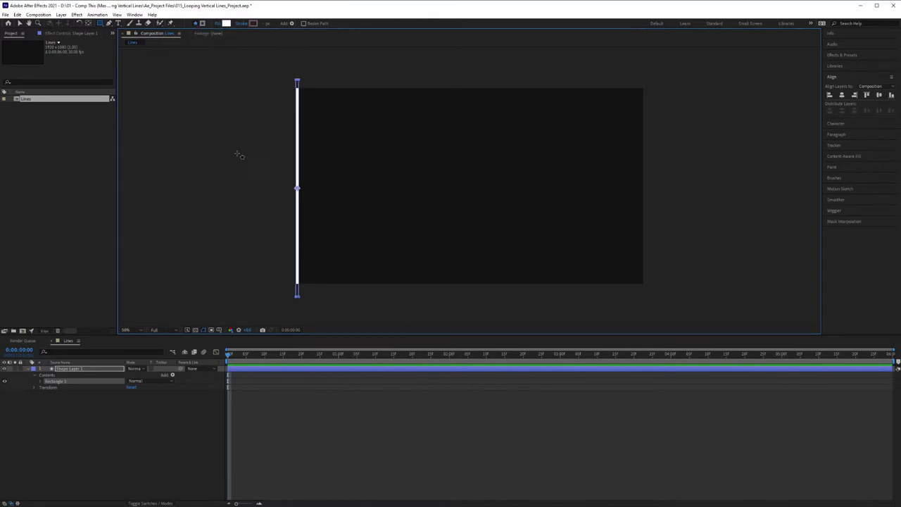
pyautogui.press('v')
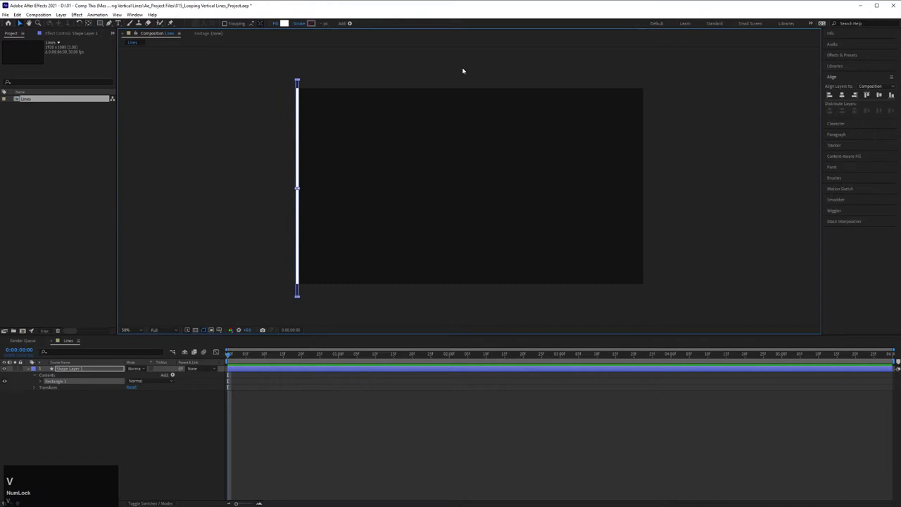
pyautogui.moveTo(298, 141)
pyautogui.mouseDown()
pyautogui.moveTo(316, 142)
pyautogui.moveTo(304, 144)
pyautogui.mouseUp()
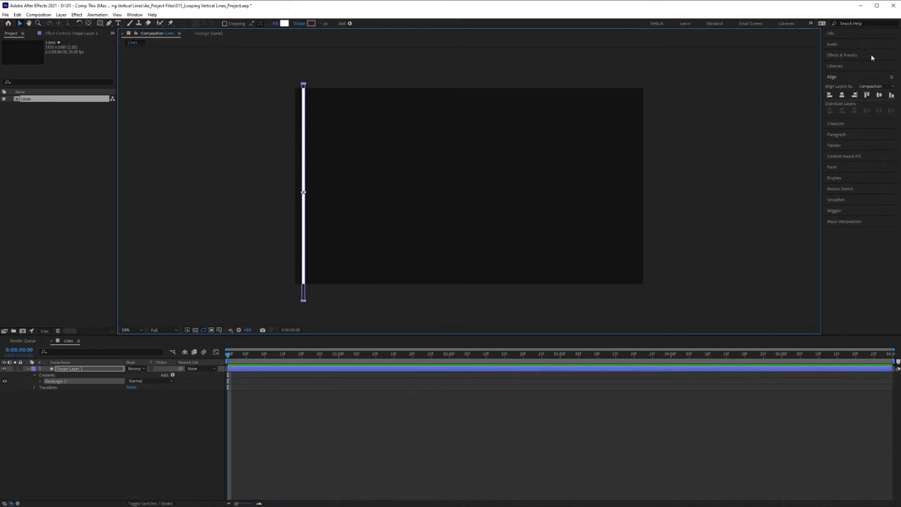
# Step: Align the bar to the comp's left edge and add a Repeater to the shape layer's contents
pyautogui.click(842, 77)
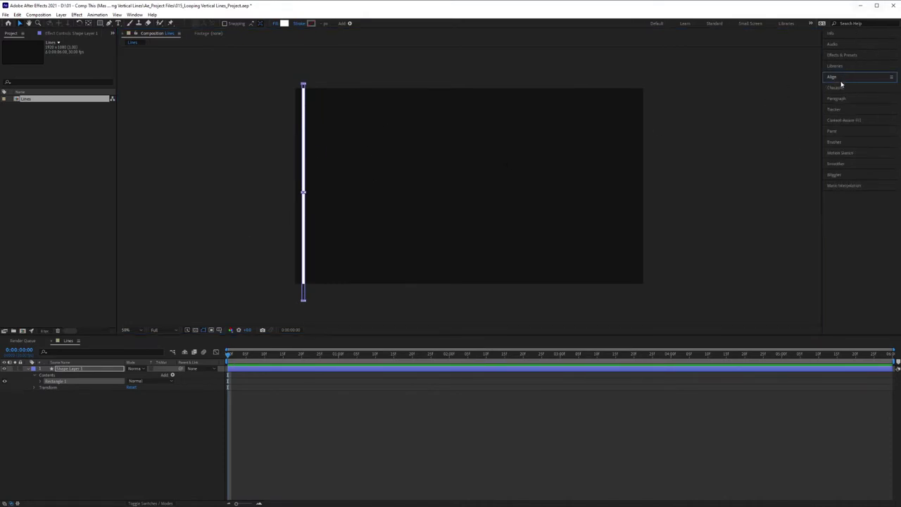
pyautogui.click(828, 95)
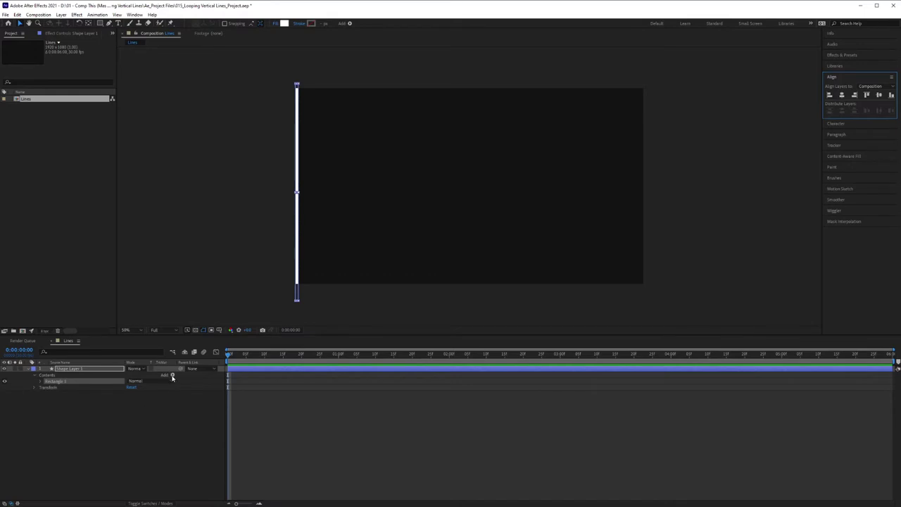
pyautogui.click(31, 369)
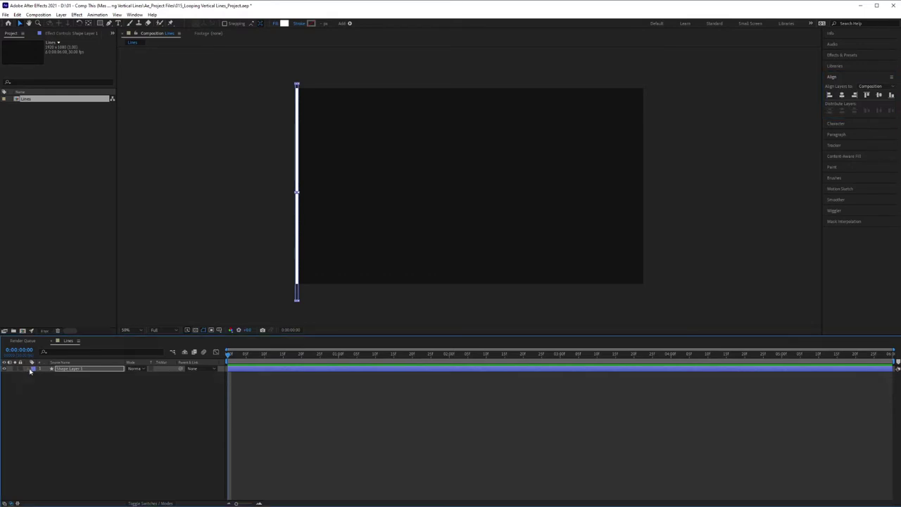
pyautogui.click(30, 369)
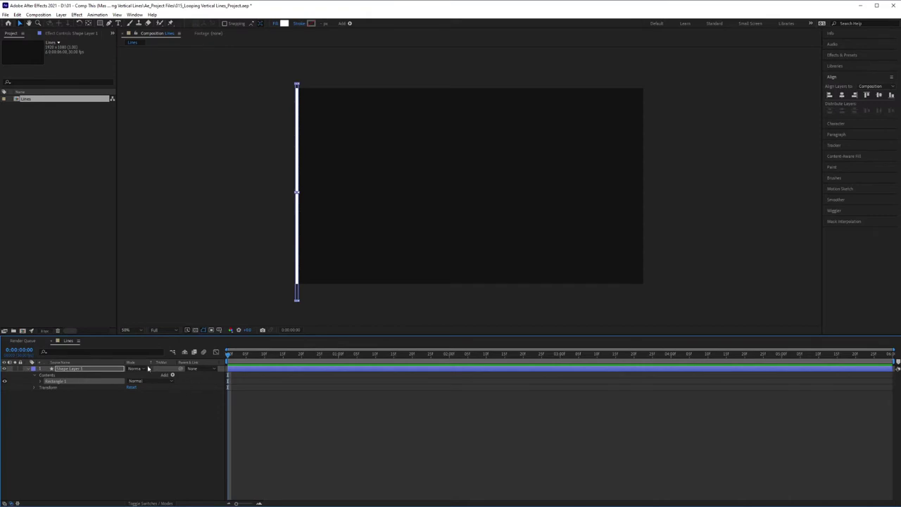
pyautogui.click(173, 377)
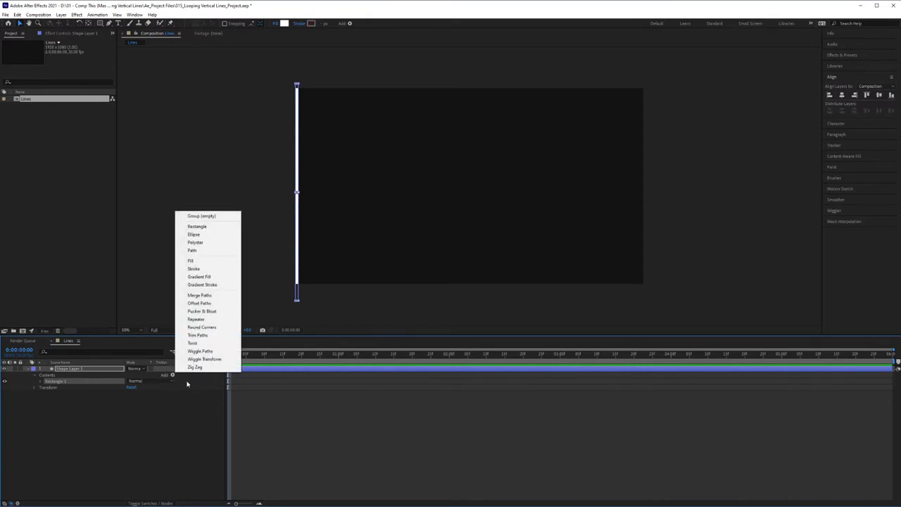
pyautogui.click(199, 321)
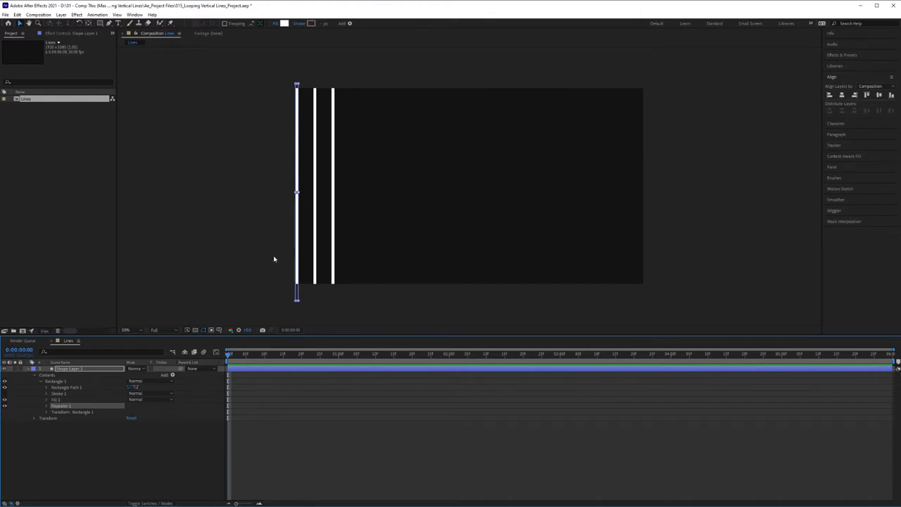
# Step: Raise Repeater copies to 21 and shift Rectangle 1 left so the first line sits outside the frame
pyautogui.click(47, 407)
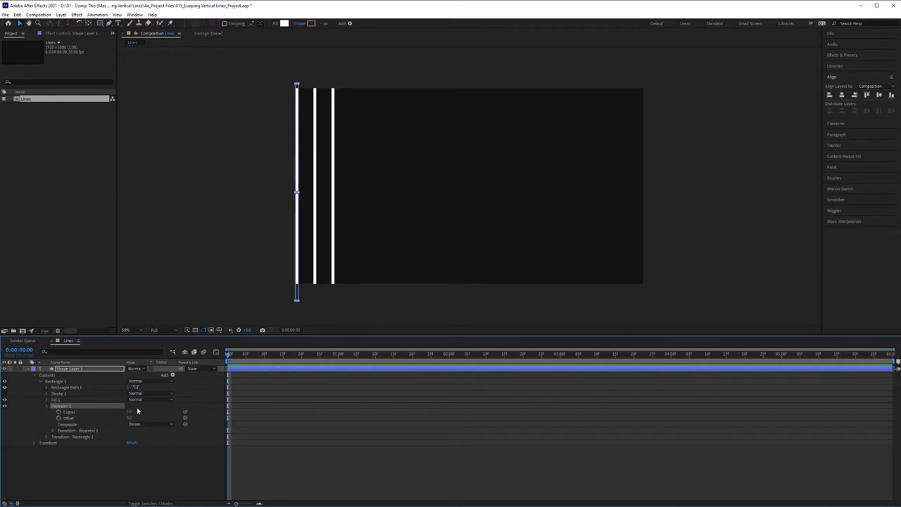
pyautogui.moveTo(137, 411); pyautogui.dragTo(137, 414)
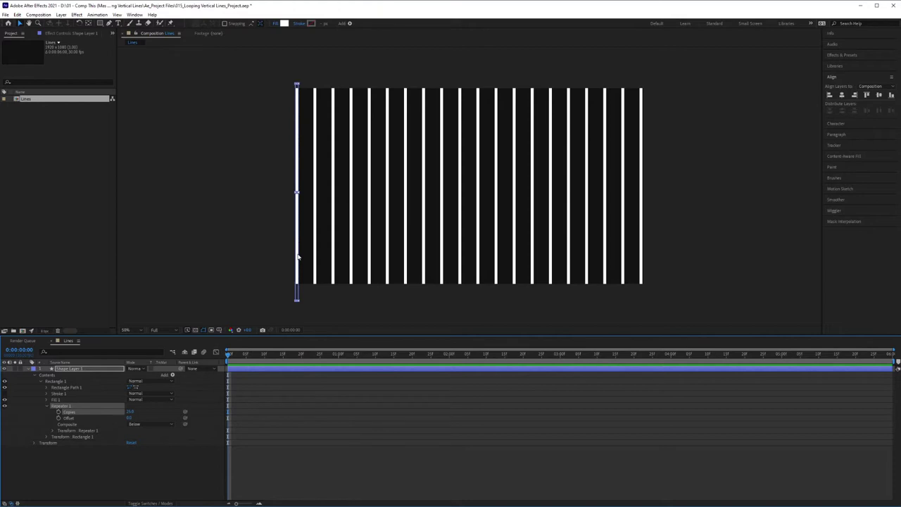
pyautogui.click(297, 257)
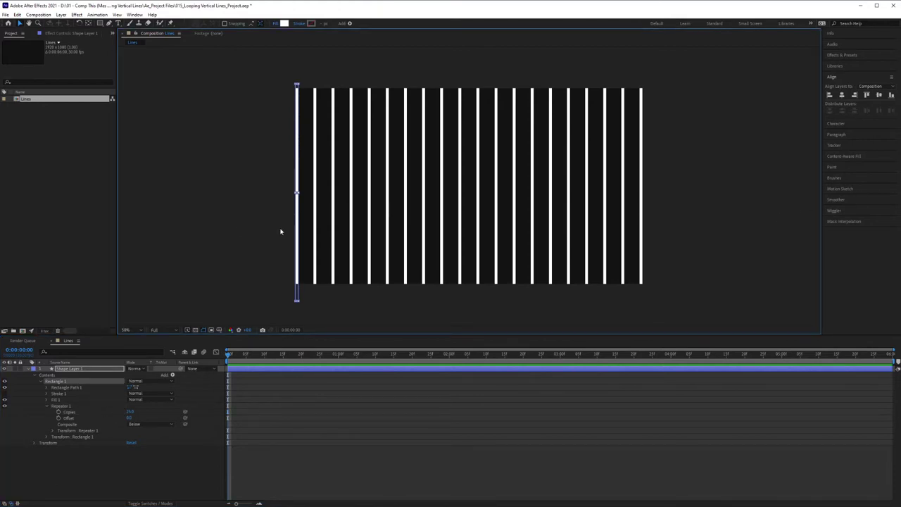
pyautogui.moveTo(297, 233); pyautogui.dragTo(276, 256)
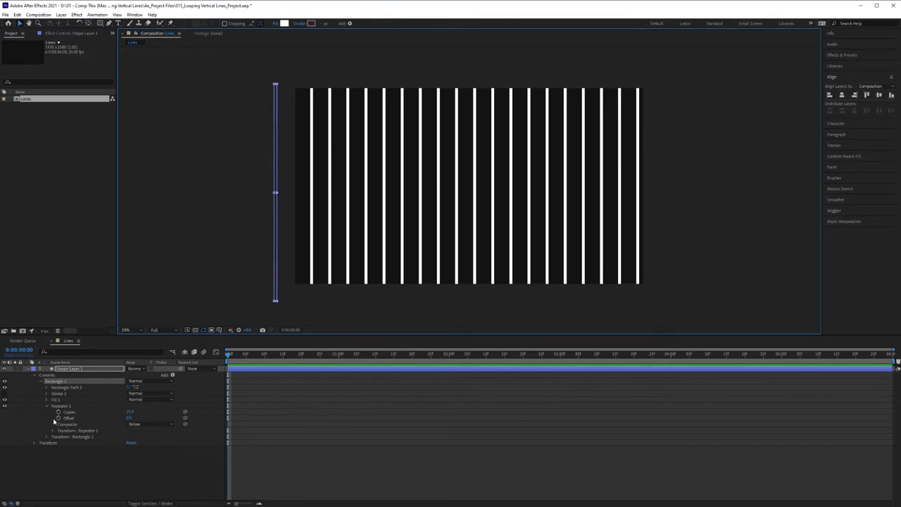
# Step: Show rulers and place two vertical guides on adjacent lines near mid-frame
pyautogui.hotkey('ctrl', 'r')
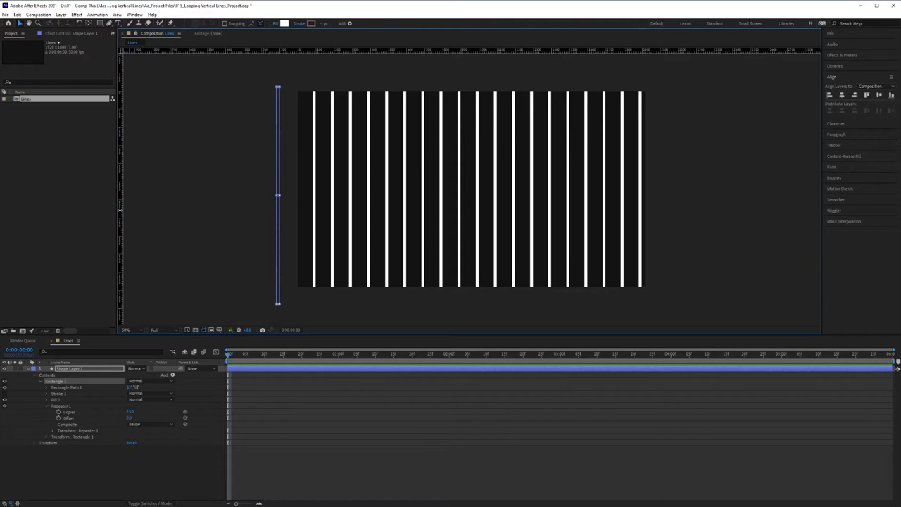
pyautogui.moveTo(120, 210); pyautogui.dragTo(424, 198)
pyautogui.moveTo(120, 183); pyautogui.dragTo(441, 94)
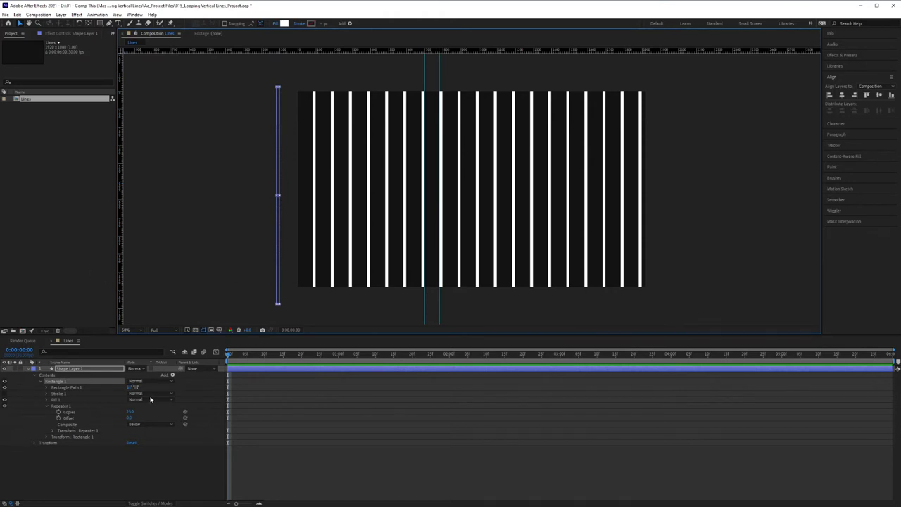
# Step: Keyframe Rectangle 1 Position at 0s and at 1s, sliding the lines right one spacing
pyautogui.click(53, 431)
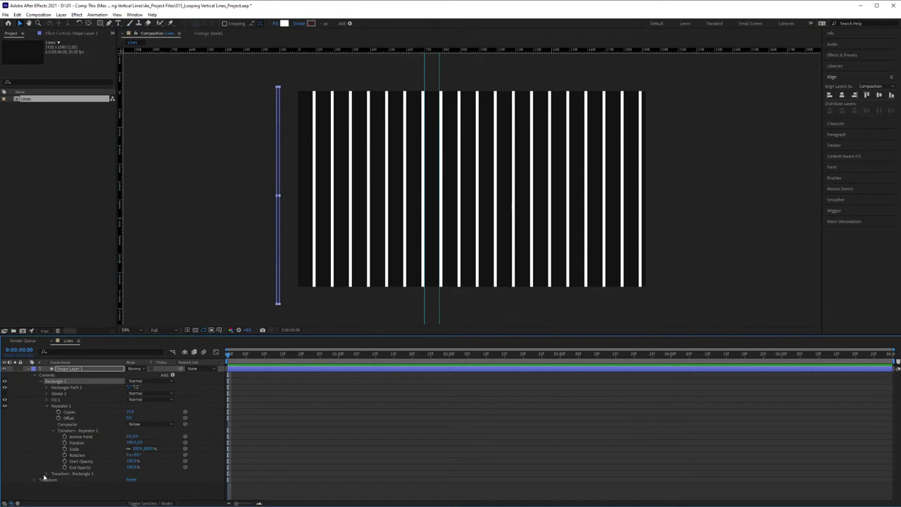
pyautogui.click(46, 474)
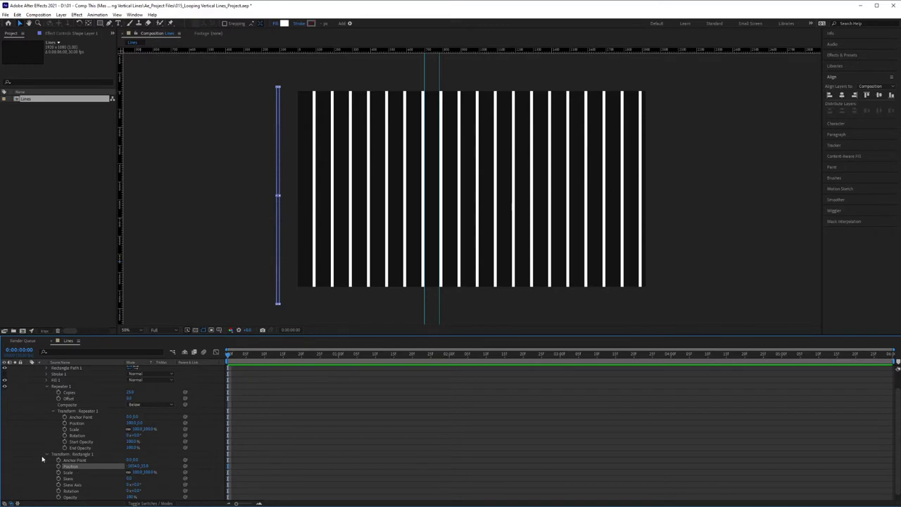
pyautogui.click(59, 467)
pyautogui.moveTo(227, 357); pyautogui.dragTo(339, 365)
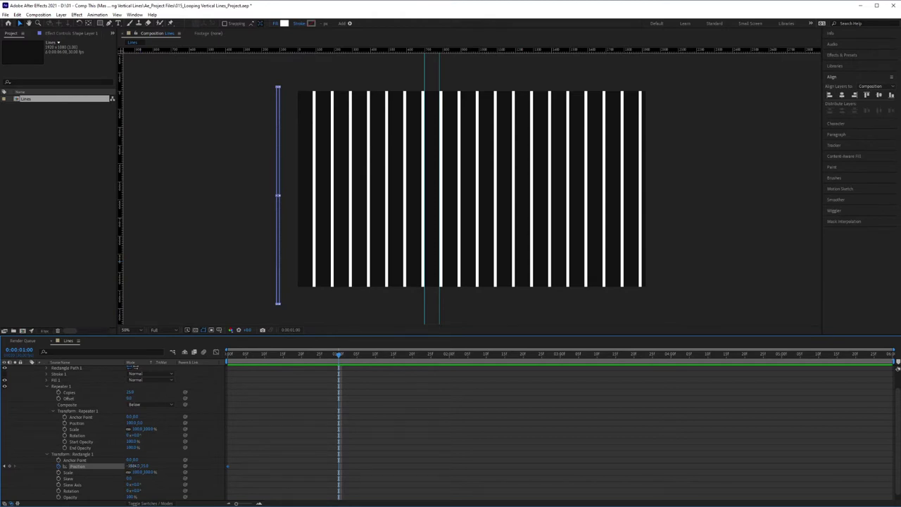
pyautogui.click(132, 466)
pyautogui.press('Return')
pyautogui.moveTo(132, 466); pyautogui.dragTo(147, 463)
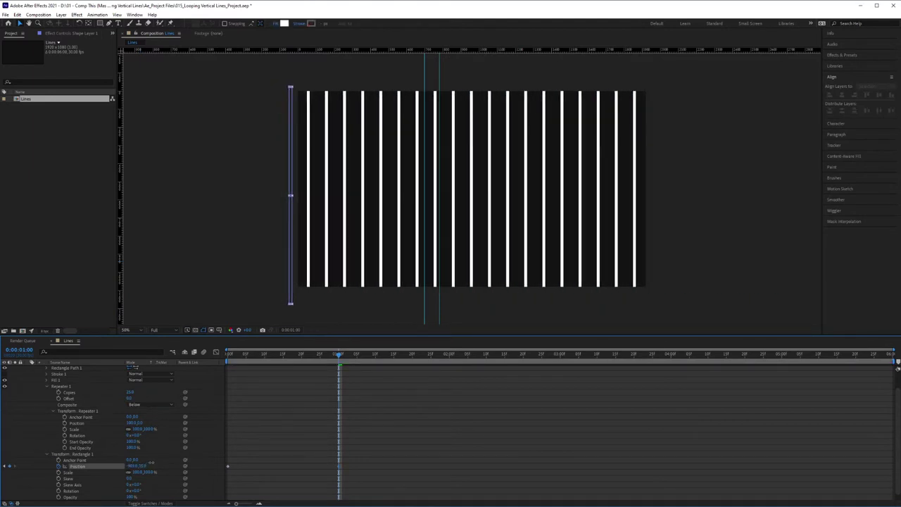
pyautogui.moveTo(150, 462); pyautogui.dragTo(164, 472)
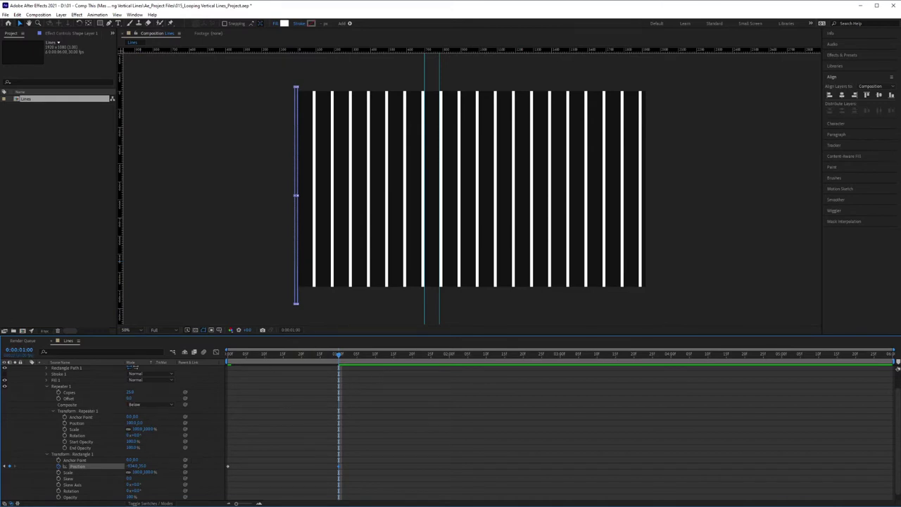
# Step: Trim the layer to end at one second and preview the slide from the start
pyautogui.moveTo(893, 363); pyautogui.dragTo(339, 363)
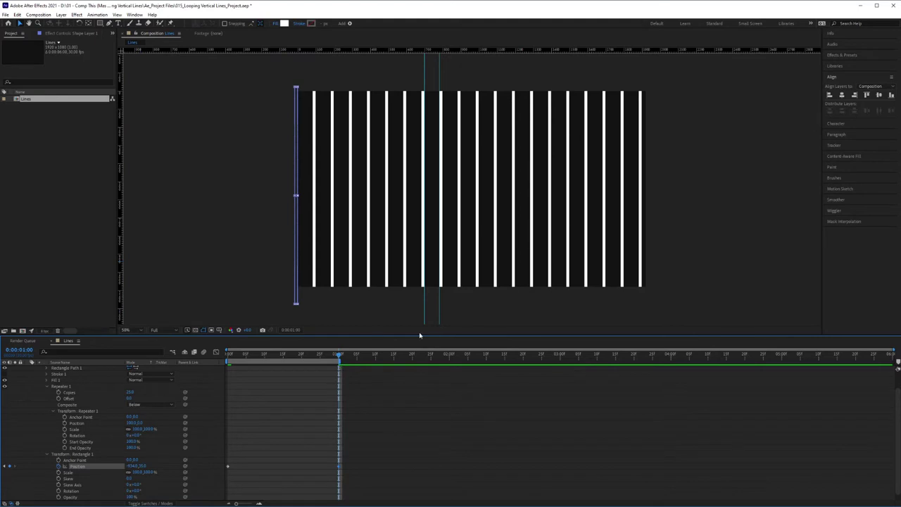
pyautogui.moveTo(238, 358); pyautogui.dragTo(224, 360)
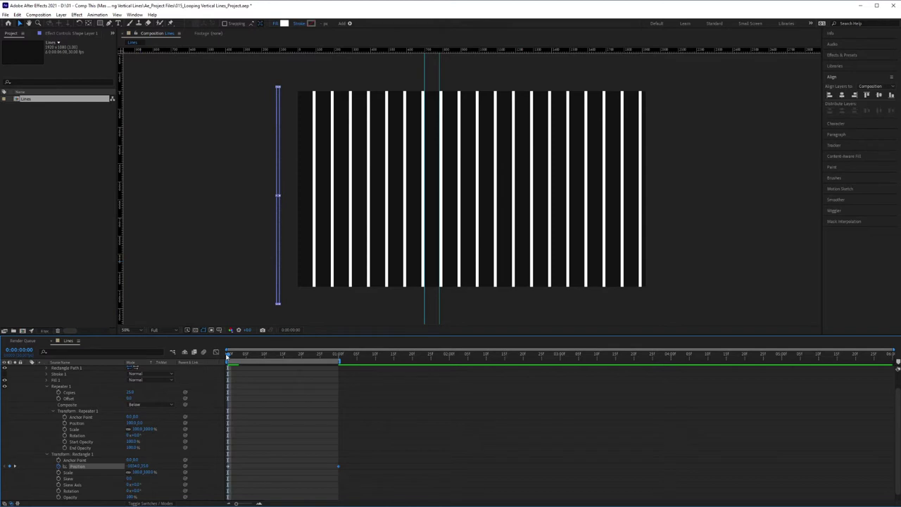
pyautogui.press('space')
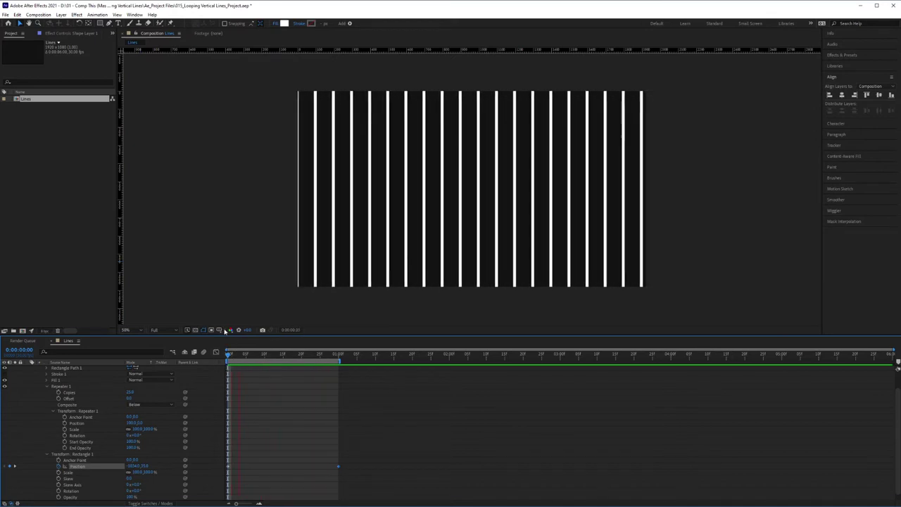
# Step: Stop playback and use Trim Comp to Work Area to cut Lines to one second
pyautogui.press('space')
pyautogui.click(44, 114)
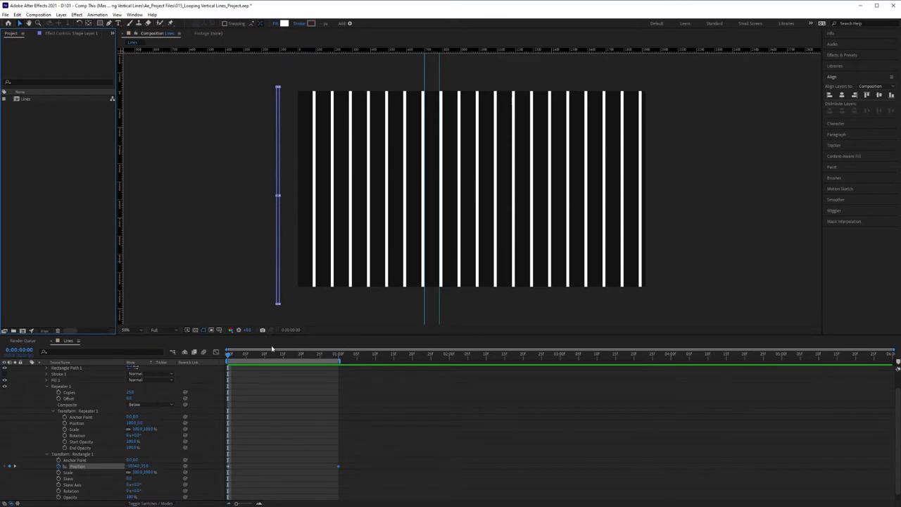
pyautogui.rightClick(284, 363)
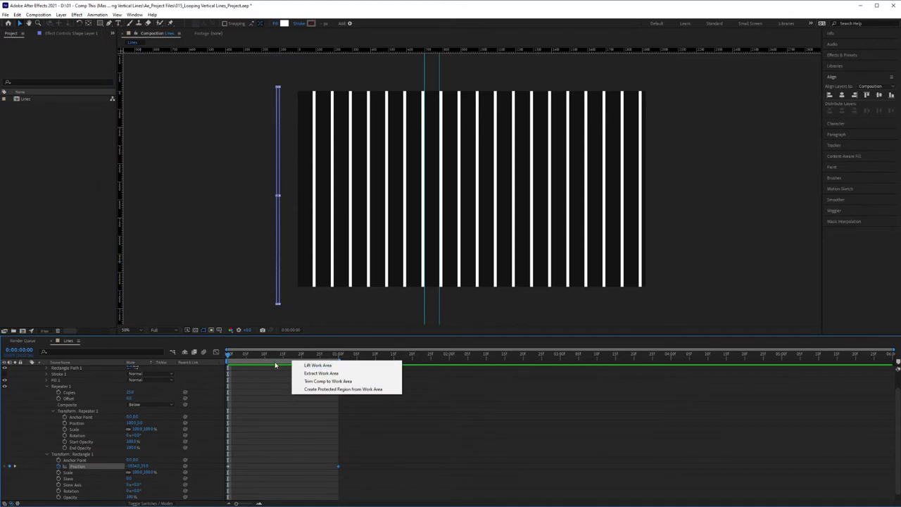
pyautogui.click(308, 382)
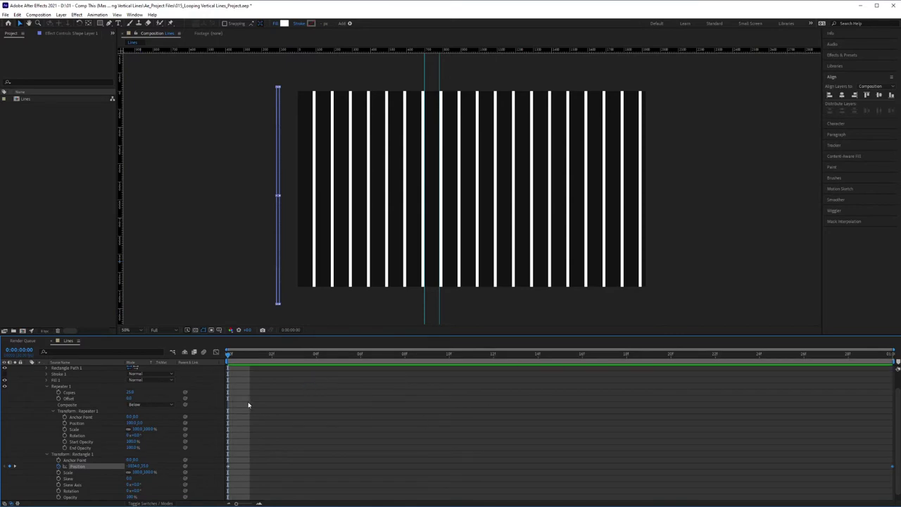
pyautogui.moveTo(227, 357)
pyautogui.mouseDown()
pyautogui.moveTo(453, 371)
pyautogui.moveTo(871, 357)
pyautogui.moveTo(228, 357)
pyautogui.mouseUp()
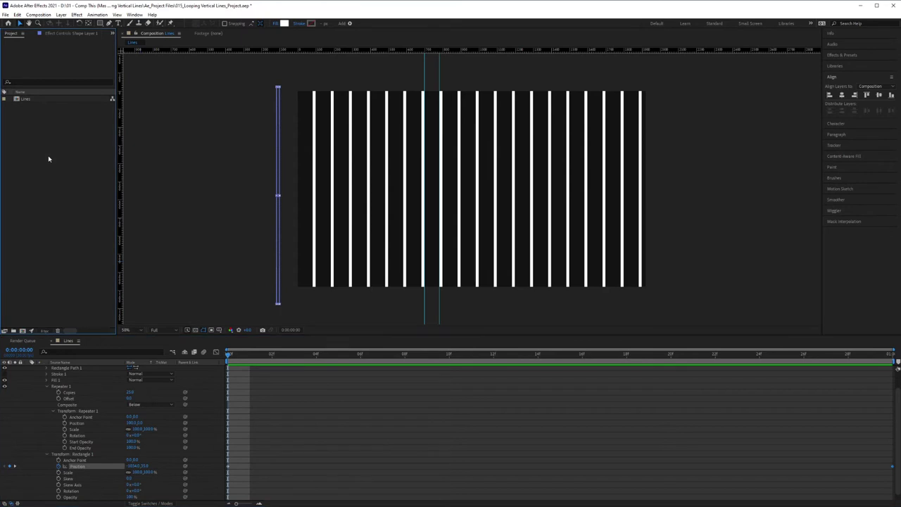
# Step: Create a new composition named Loop from the Project panel
pyautogui.rightClick(50, 185)
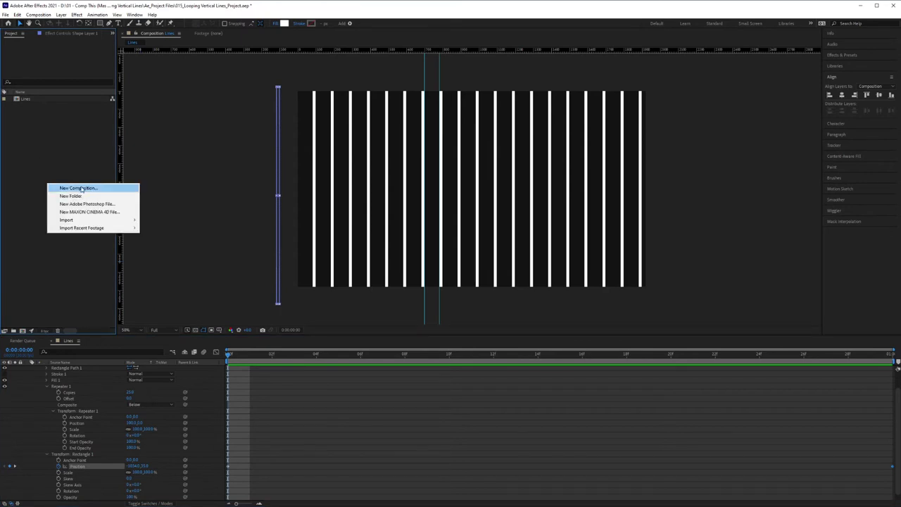
pyautogui.click(80, 186)
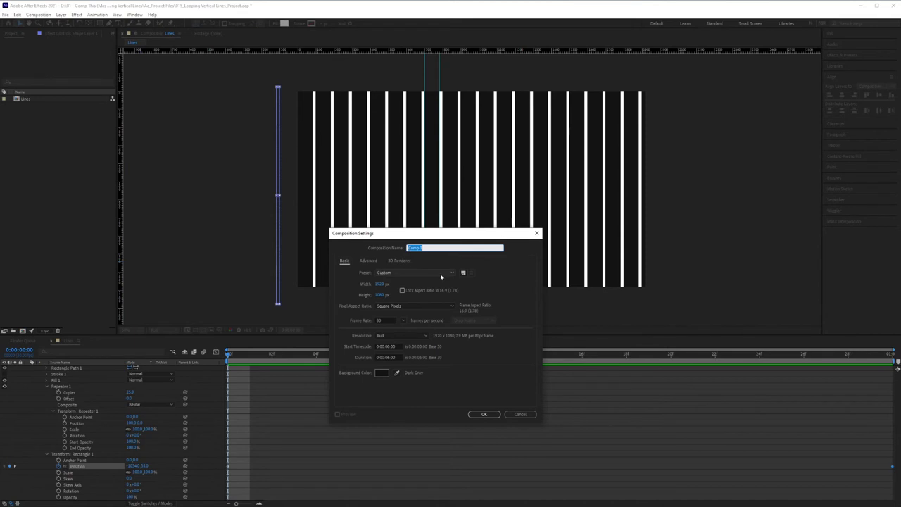
pyautogui.write('Loop')
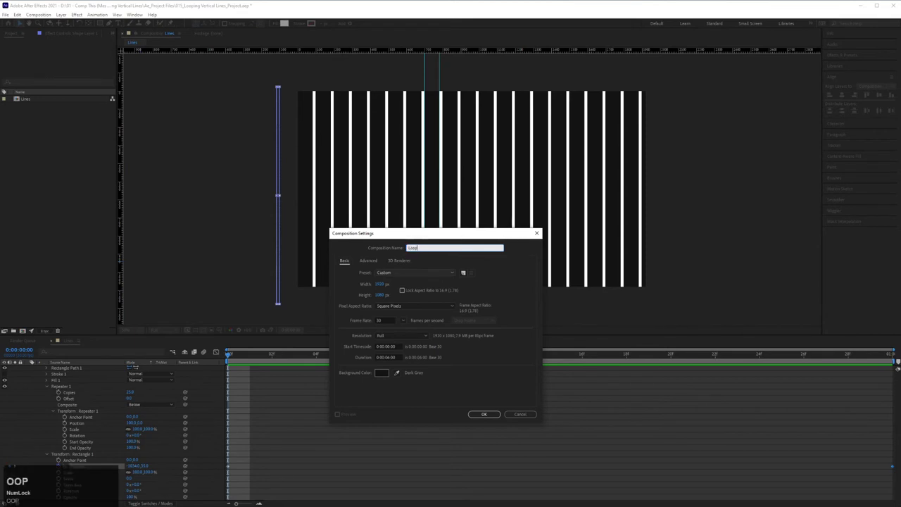
pyautogui.press('Return')
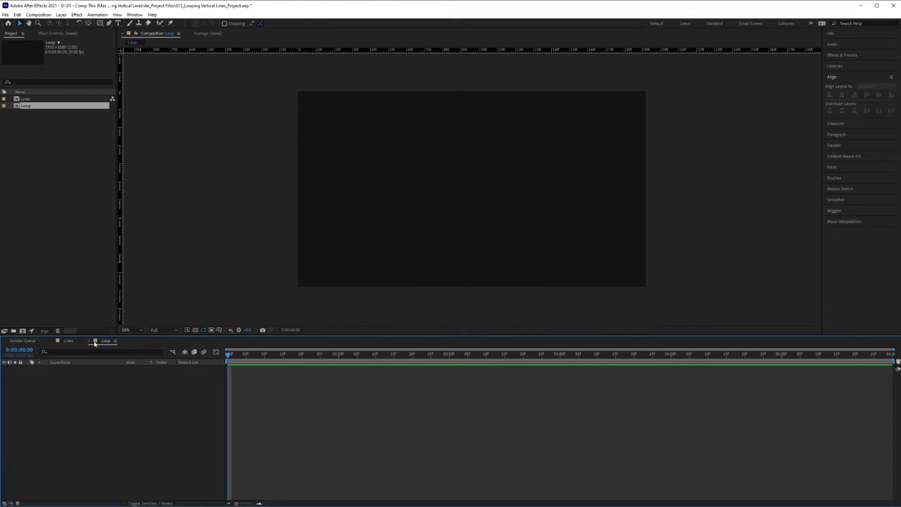
# Step: Nest the Lines comp as a layer in Loop, preview it, and select the Lines layer
pyautogui.click(17, 99)
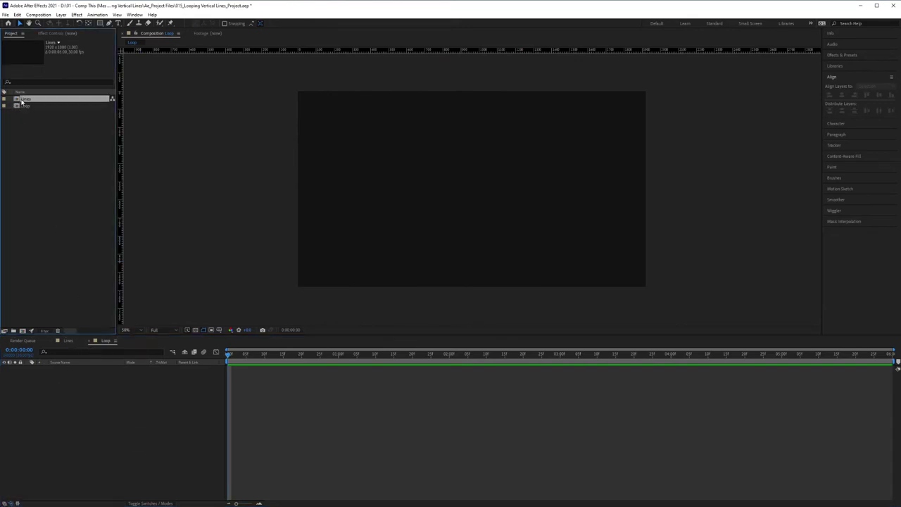
pyautogui.moveTo(16, 100); pyautogui.dragTo(63, 438)
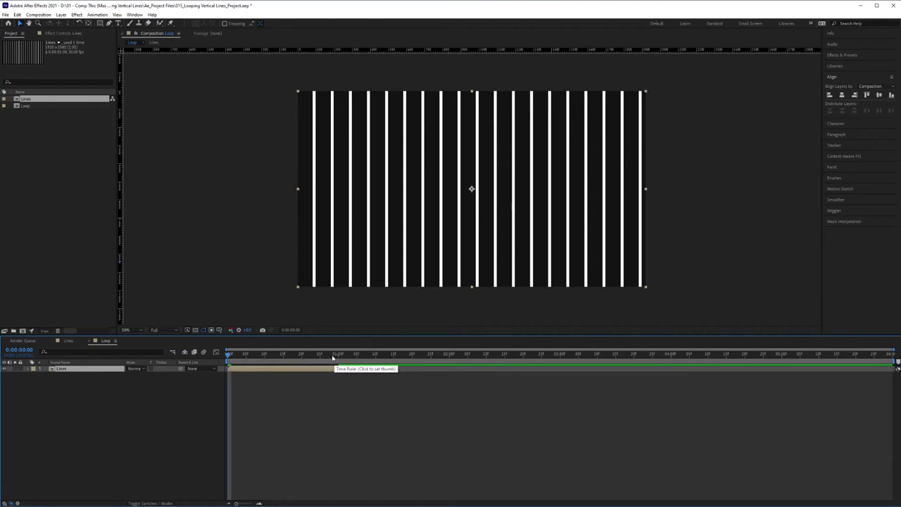
pyautogui.moveTo(334, 359); pyautogui.dragTo(226, 358)
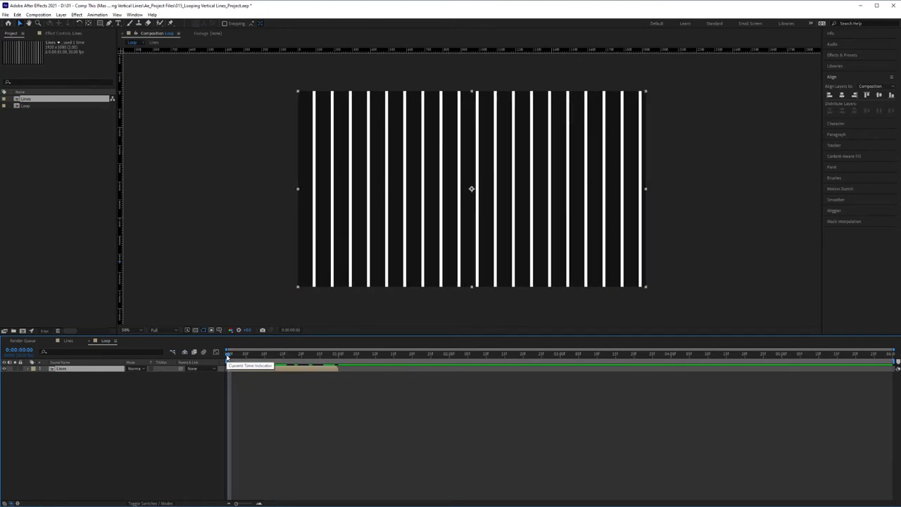
pyautogui.click(234, 379)
pyautogui.press('space')
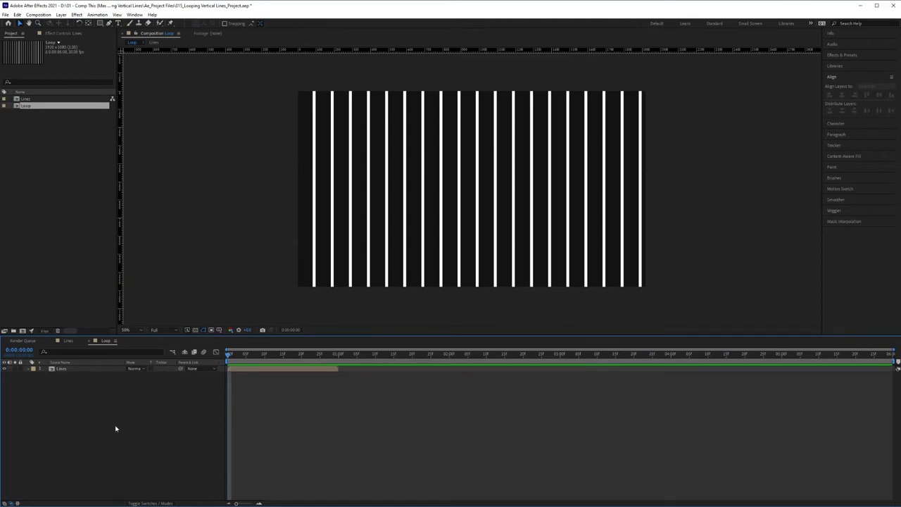
pyautogui.click(52, 369)
# Step: Enable Time Remapping on the Lines layer and give Time Remap a loopOut() expression
pyautogui.rightClick(254, 372)
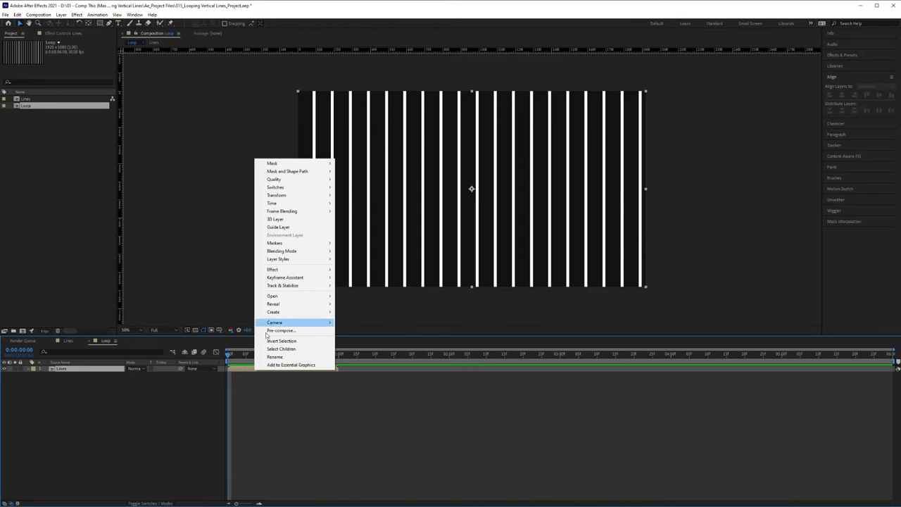
pyautogui.moveTo(310, 203)
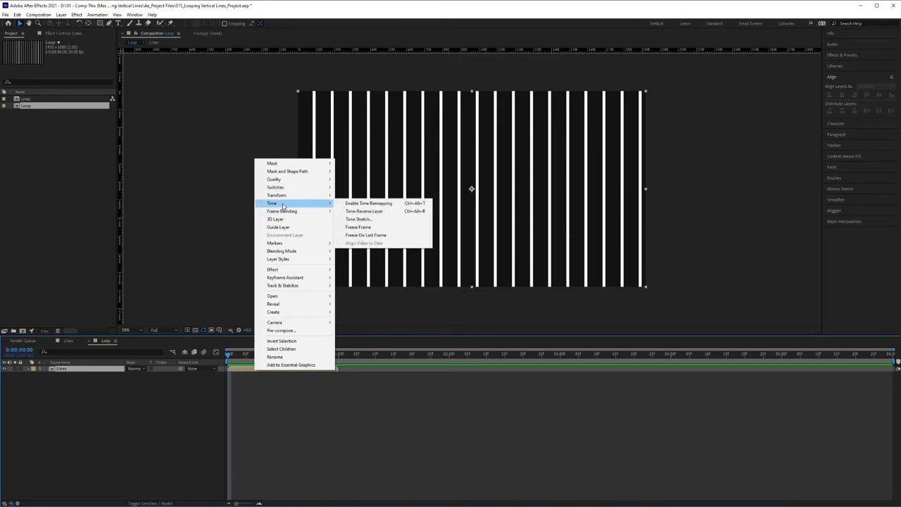
pyautogui.click(367, 202)
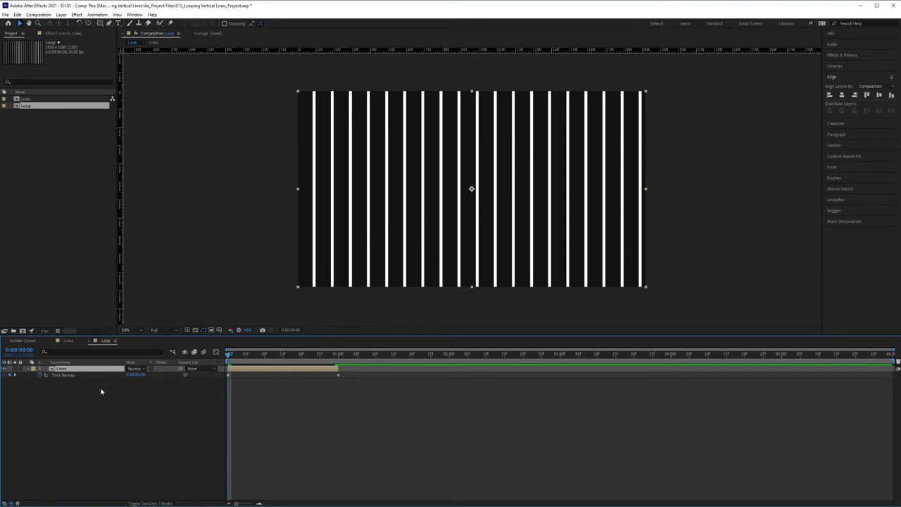
pyautogui.keyDown('alt'); pyautogui.click(40, 376); pyautogui.keyUp('alt')
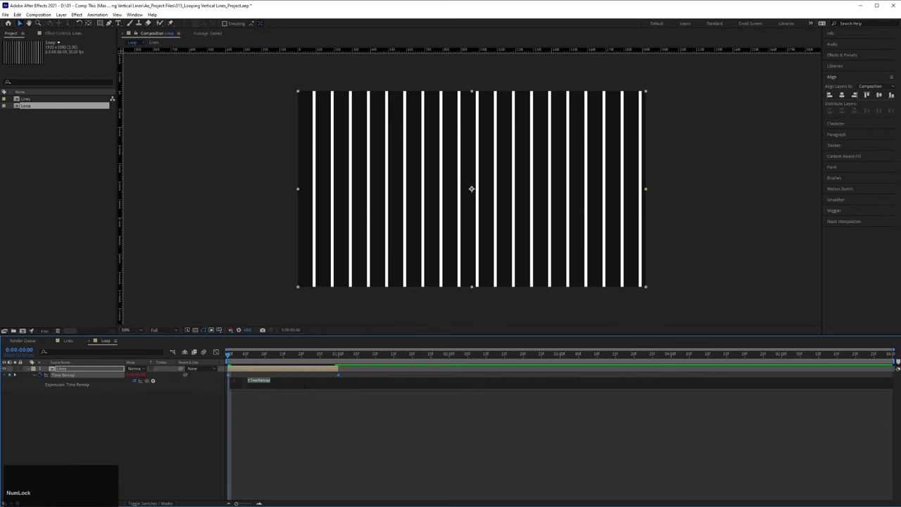
pyautogui.write('lopp')
pyautogui.press('BackSpace')
pyautogui.press('BackSpace')
pyautogui.write('o')
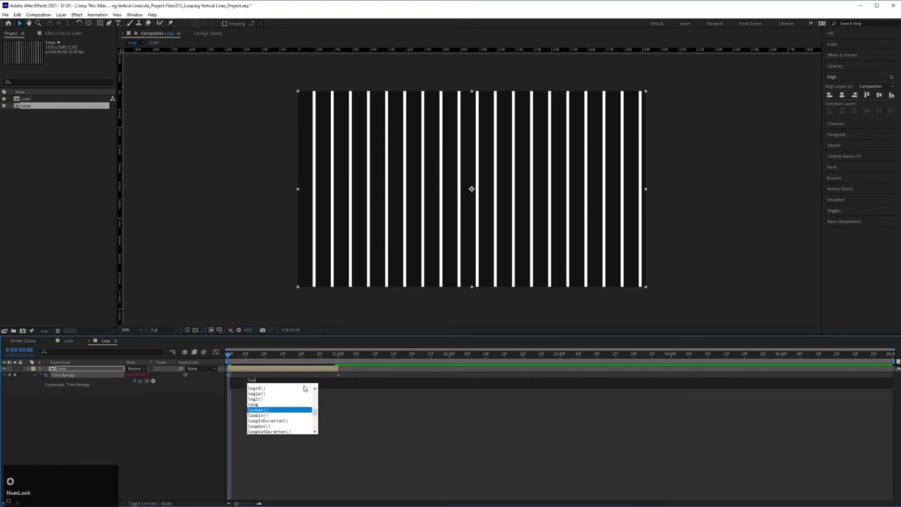
pyautogui.write('p')
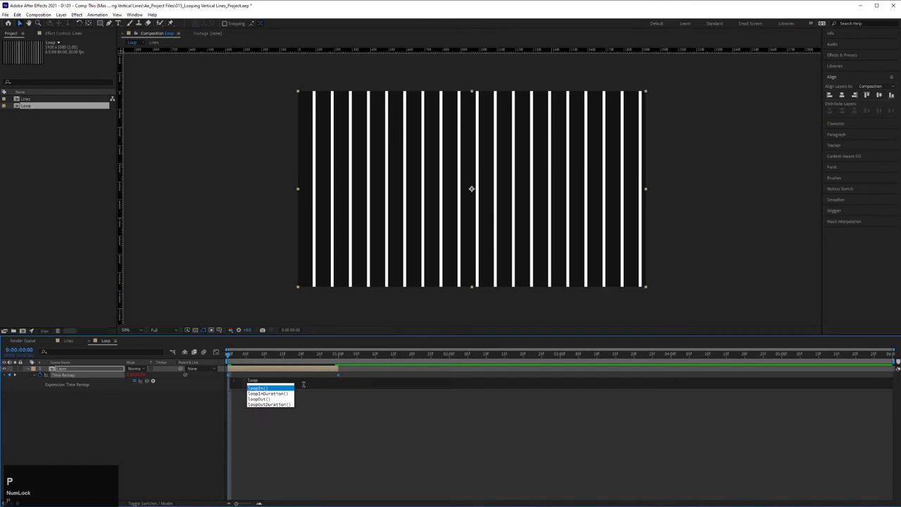
pyautogui.press('Return')
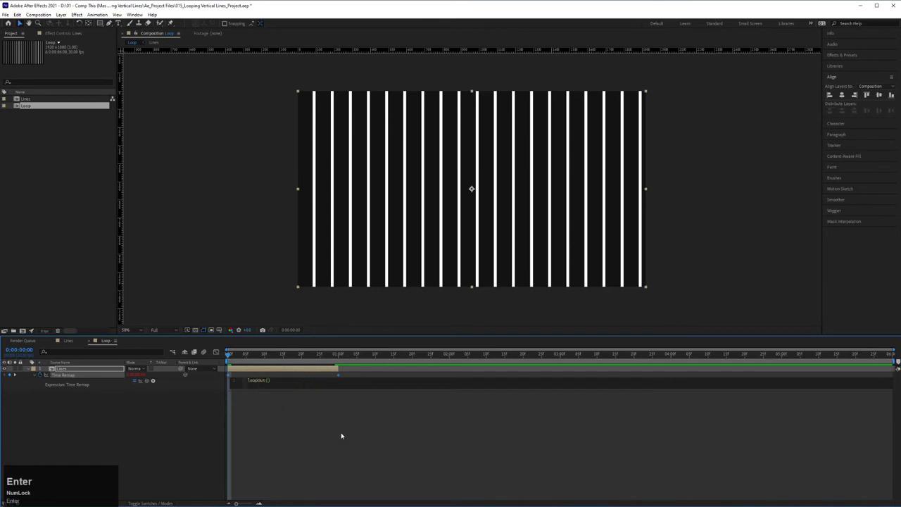
# Step: Commit the expression and extend the Lines layer's out point toward the comp's end
pyautogui.click(342, 436)
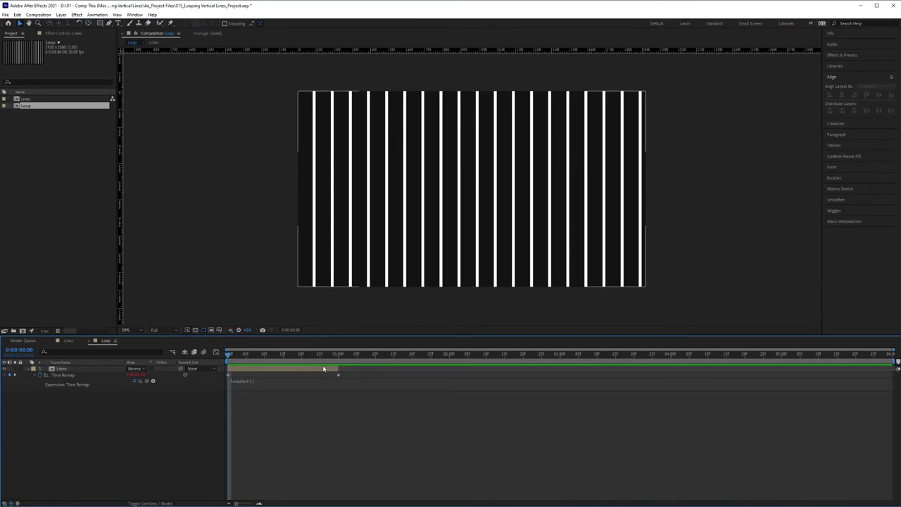
pyautogui.press('space')
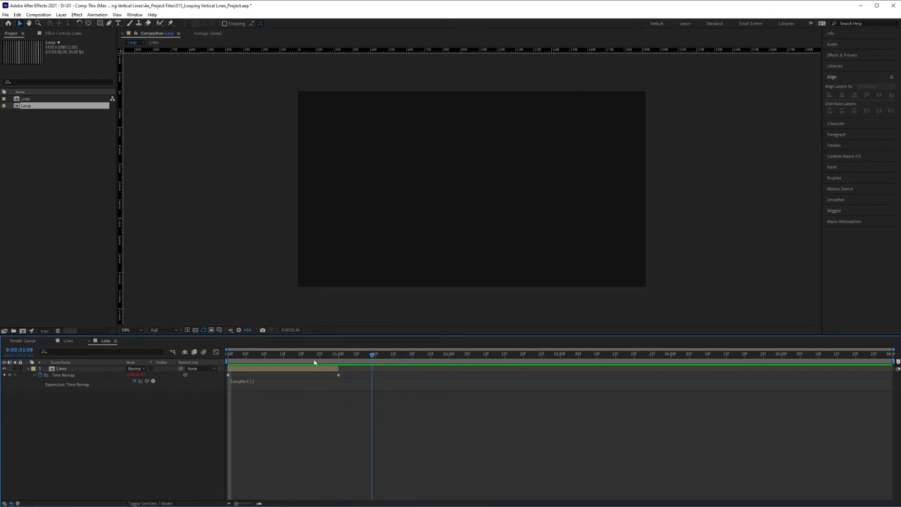
pyautogui.press('space')
pyautogui.moveTo(339, 366); pyautogui.dragTo(763, 367)
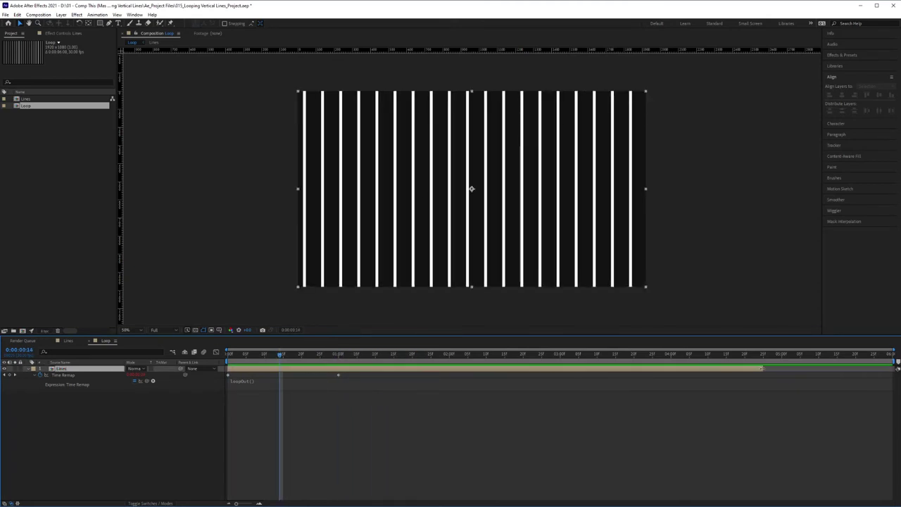
# Step: Scrub and preview the Loop comp to check the repeating slide
pyautogui.moveTo(282, 356); pyautogui.dragTo(686, 367)
pyautogui.press('space')
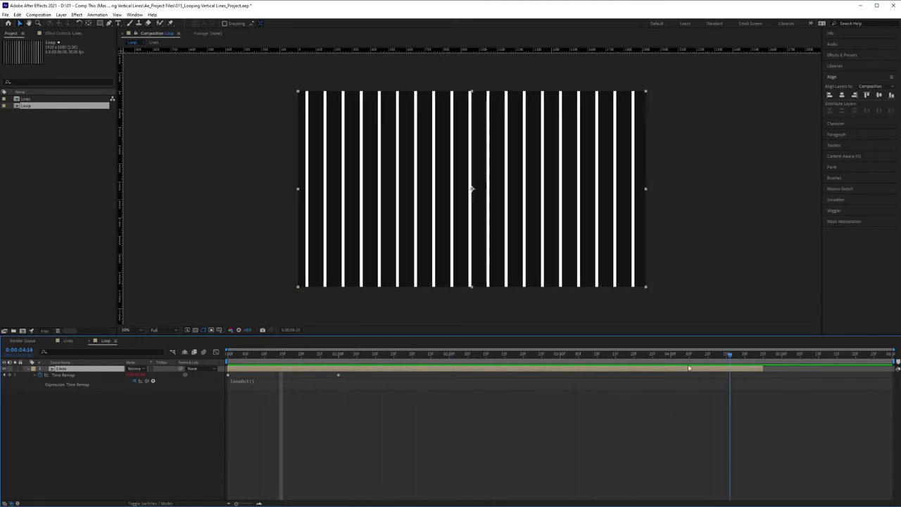
pyautogui.press('space')
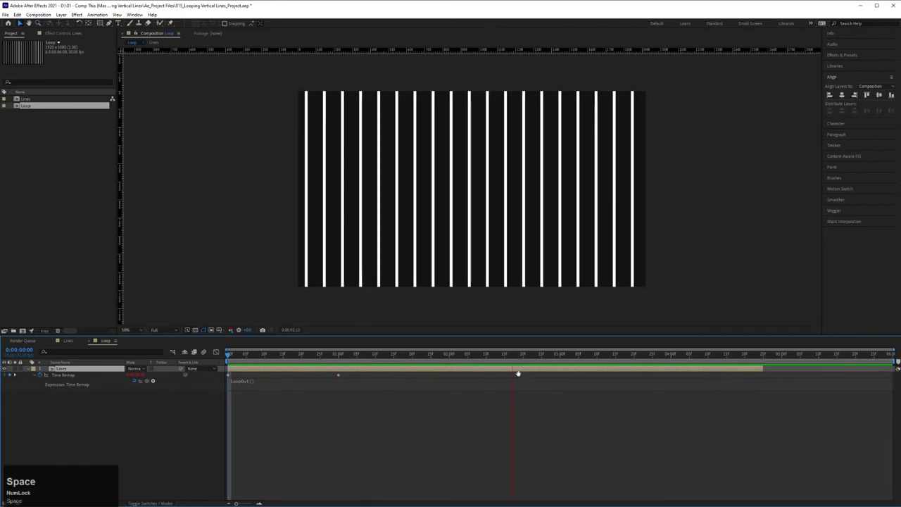
pyautogui.press('space')
pyautogui.moveTo(346, 356)
pyautogui.mouseDown()
pyautogui.moveTo(286, 355)
pyautogui.moveTo(343, 355)
pyautogui.moveTo(331, 364)
pyautogui.moveTo(356, 355)
pyautogui.moveTo(291, 356)
pyautogui.mouseUp()
pyautogui.press('space')
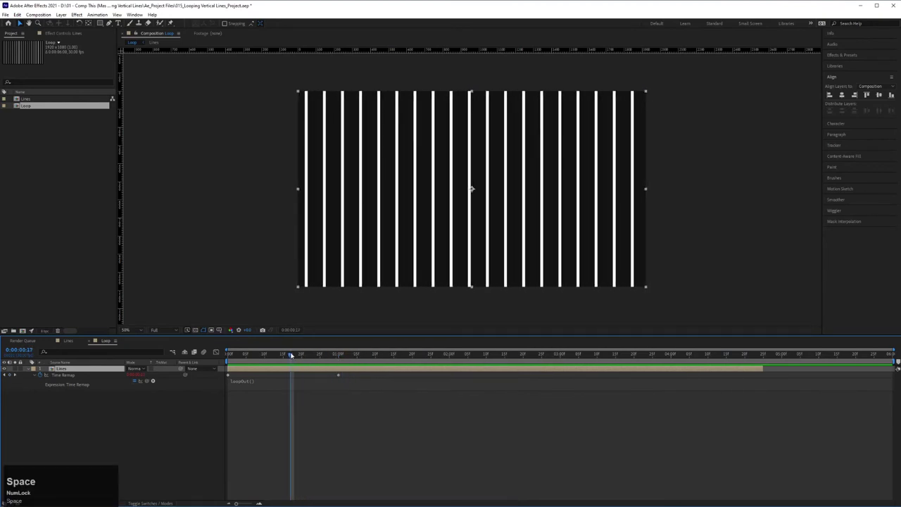
pyautogui.press('space')
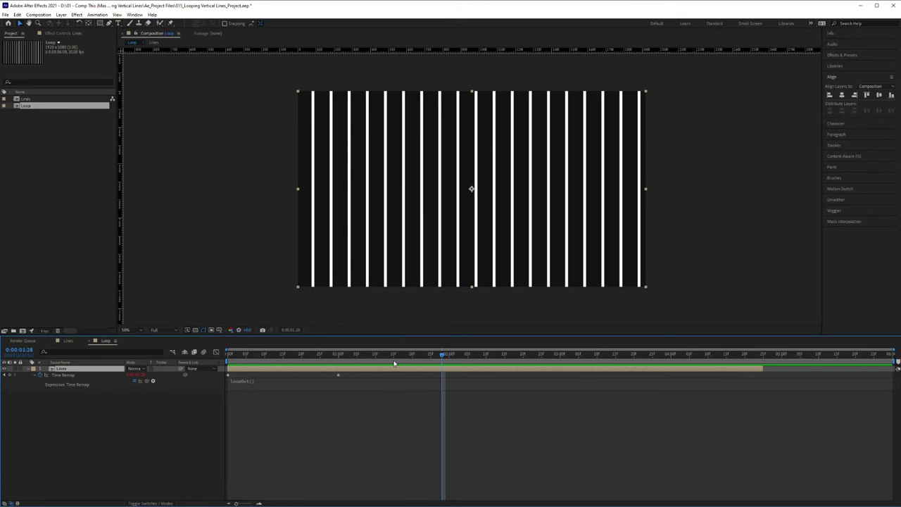
# Step: Undo the loopOut() expression and time remapping, re-enable Time Remapping, and move to about one second
pyautogui.hotkey('ctrl', 'z')
pyautogui.hotkey('ctrl', 'z')
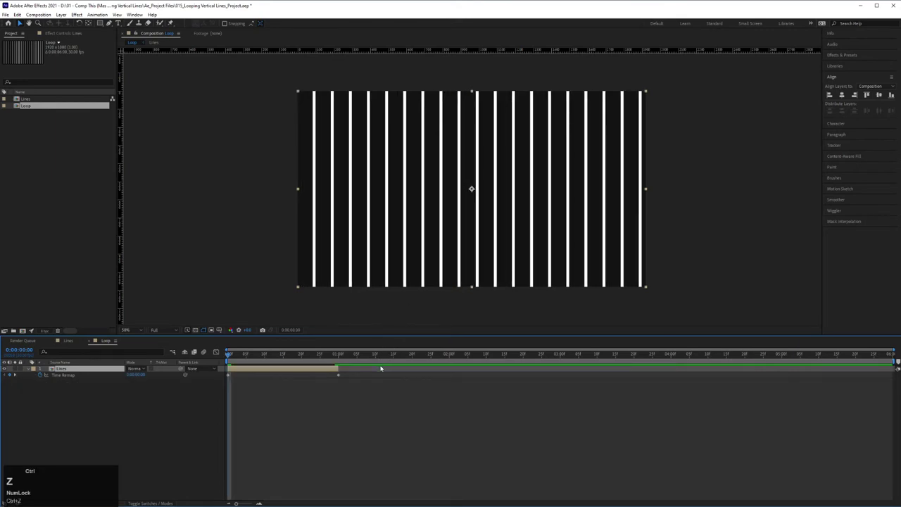
pyautogui.hotkey('ctrl', 'z')
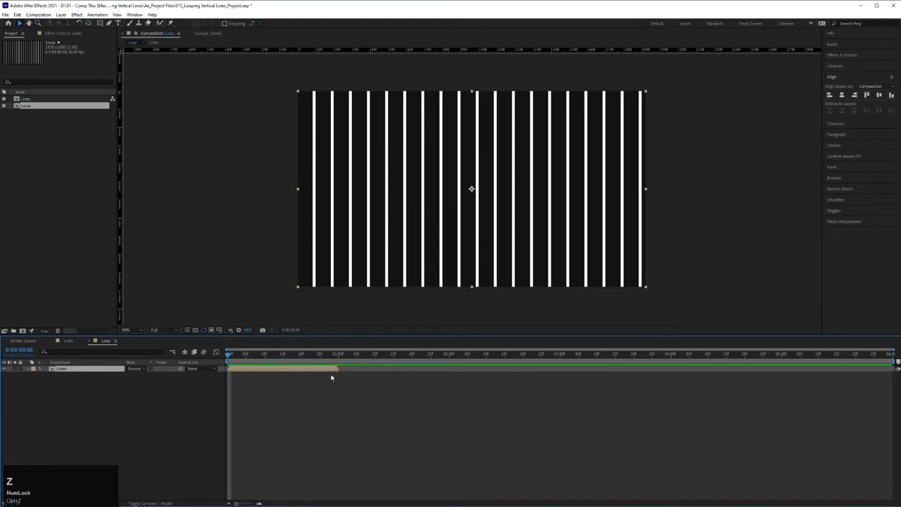
pyautogui.rightClick(302, 371)
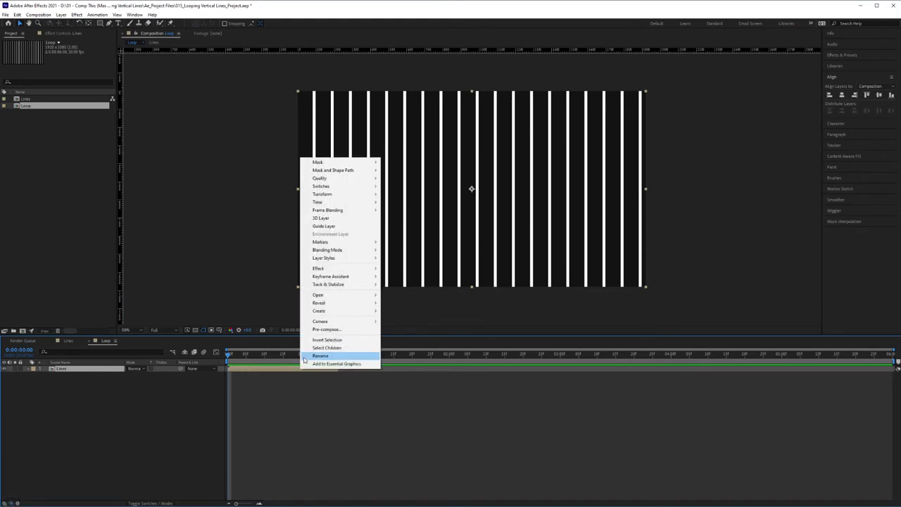
pyautogui.moveTo(354, 205)
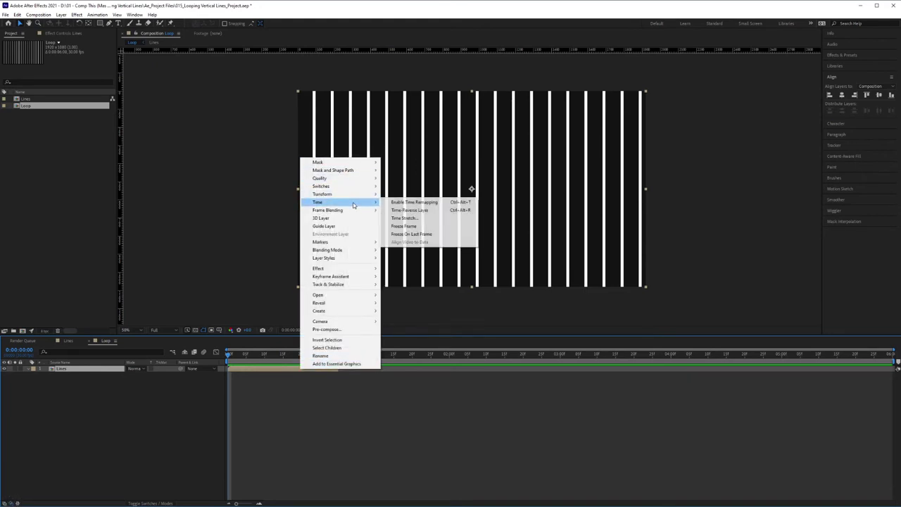
pyautogui.click(414, 203)
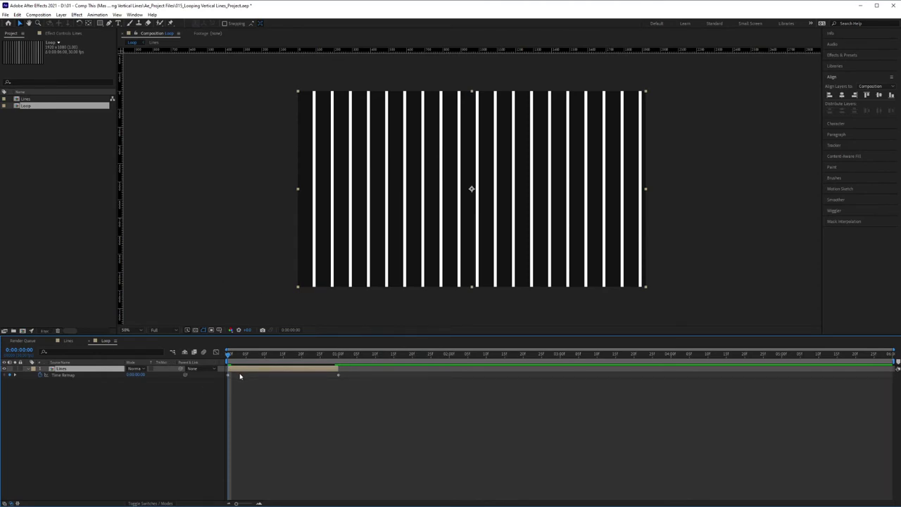
pyautogui.moveTo(235, 354); pyautogui.dragTo(335, 379)
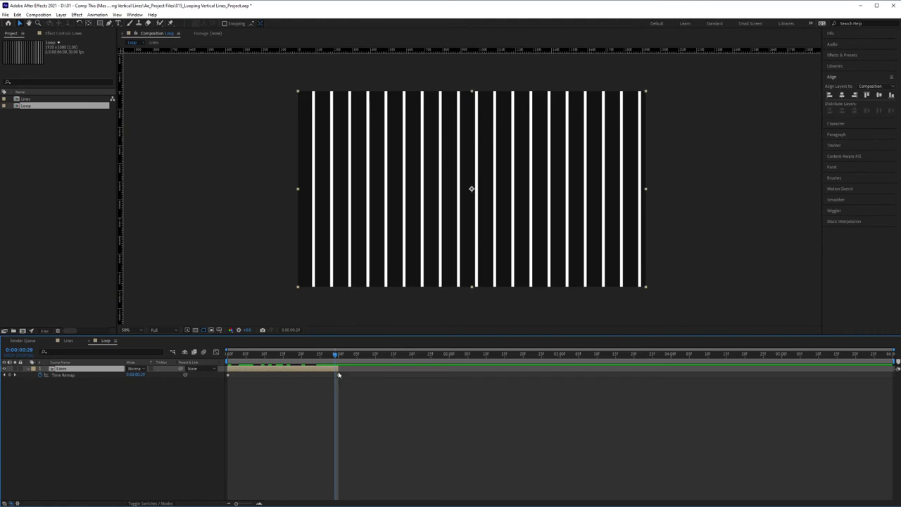
# Step: Add a Time Remap keyframe at 0:00:00:29 and set the one-second keyframe's remapped time to 0
pyautogui.click(9, 376)
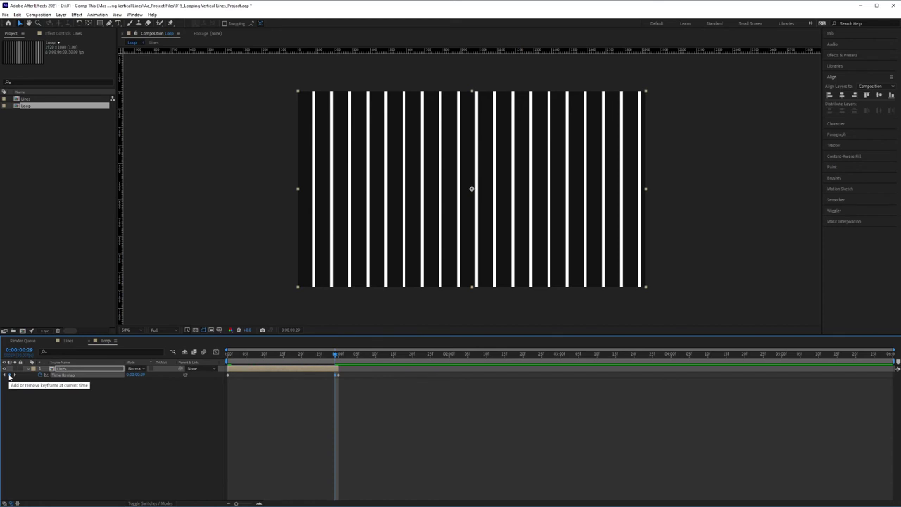
pyautogui.doubleClick(338, 376)
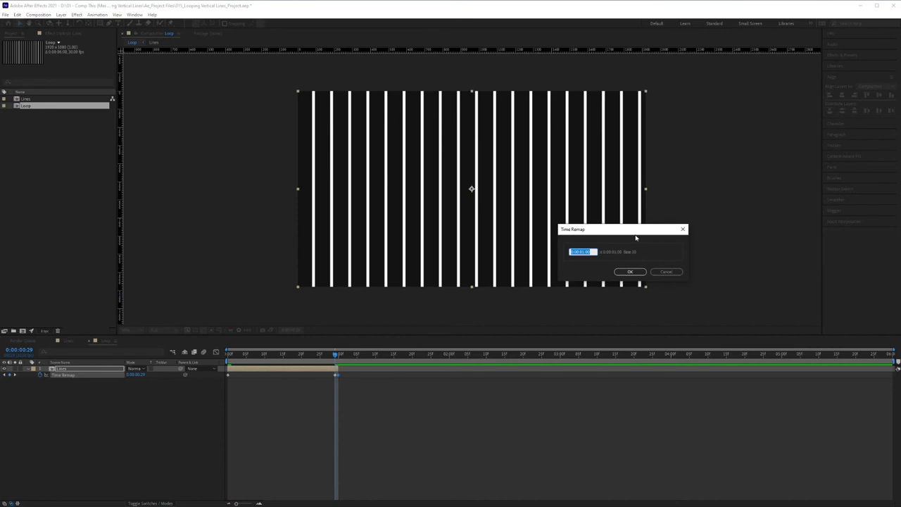
pyautogui.write('0')
pyautogui.press('Return')
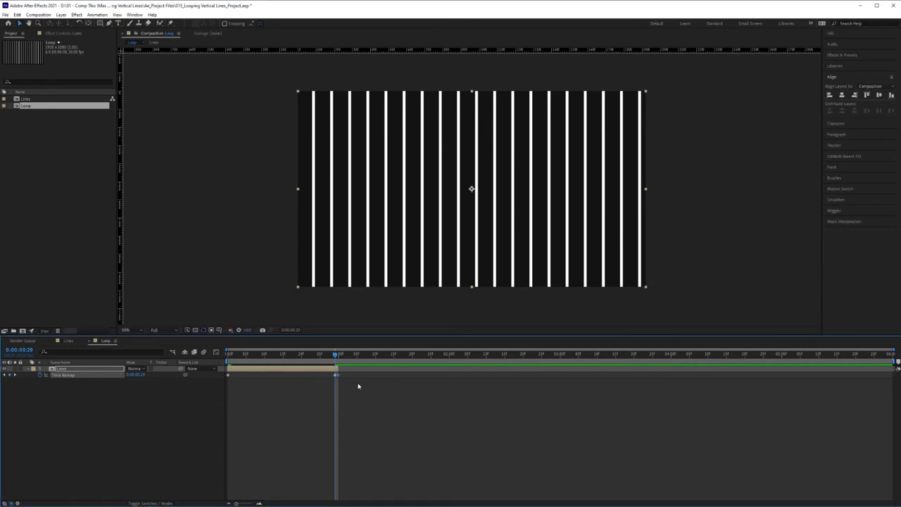
pyautogui.press('Return')
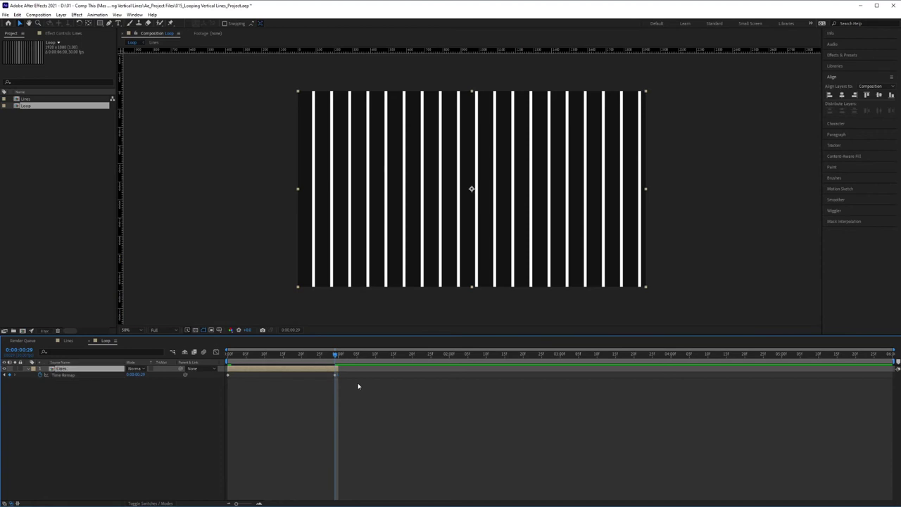
pyautogui.click(337, 376)
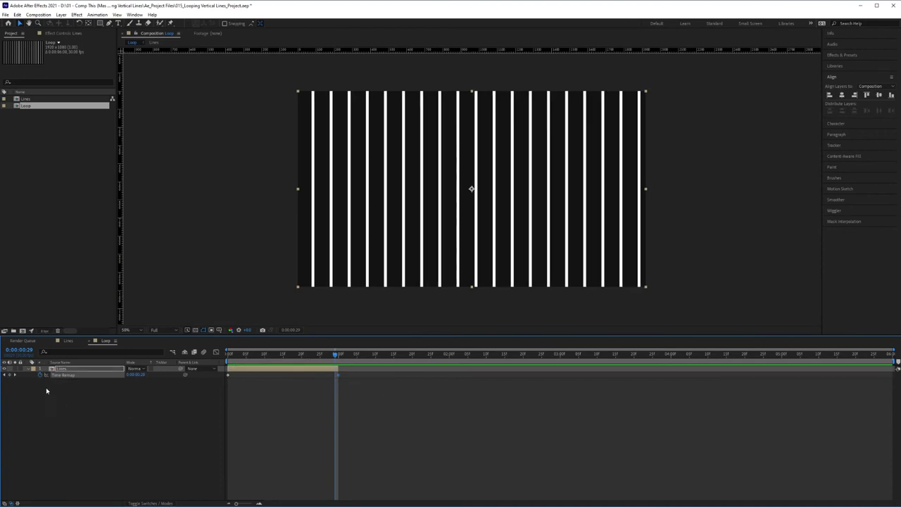
# Step: Add a loopOut() expression to the Lines layer's Time Remap property
pyautogui.press('alt')
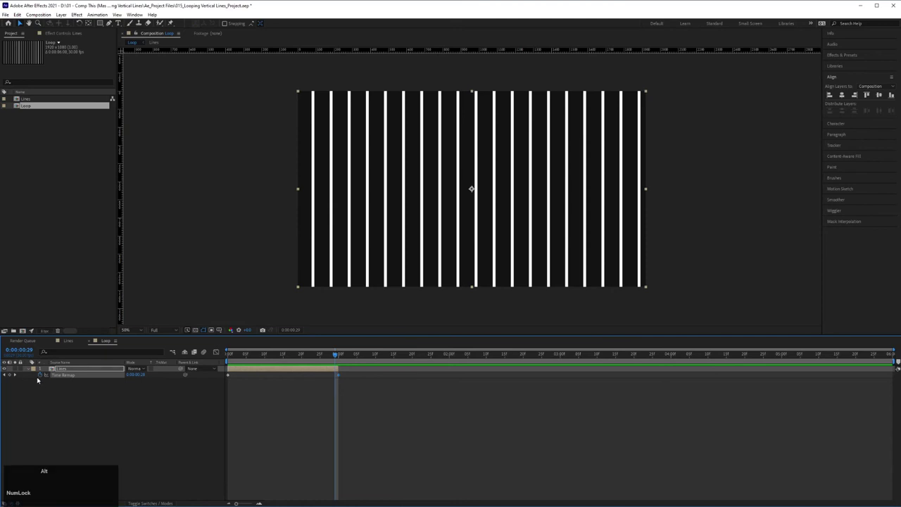
pyautogui.keyDown('alt'); pyautogui.click(39, 375); pyautogui.keyUp('alt')
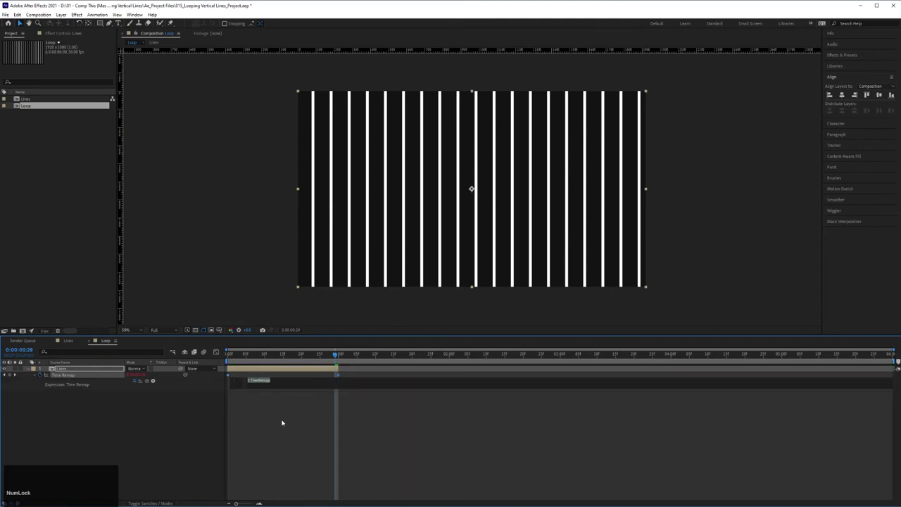
pyautogui.write('loop')
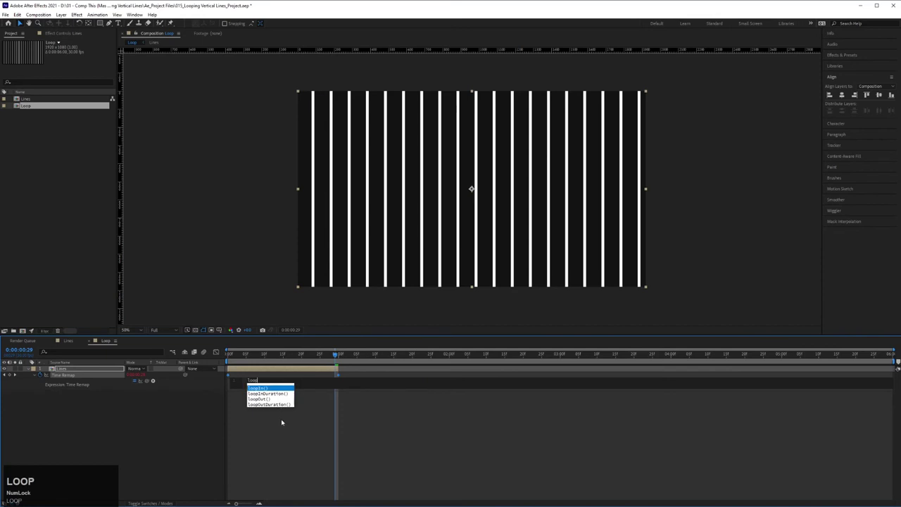
pyautogui.press('Down')
pyautogui.press('Down')
pyautogui.press('Return')
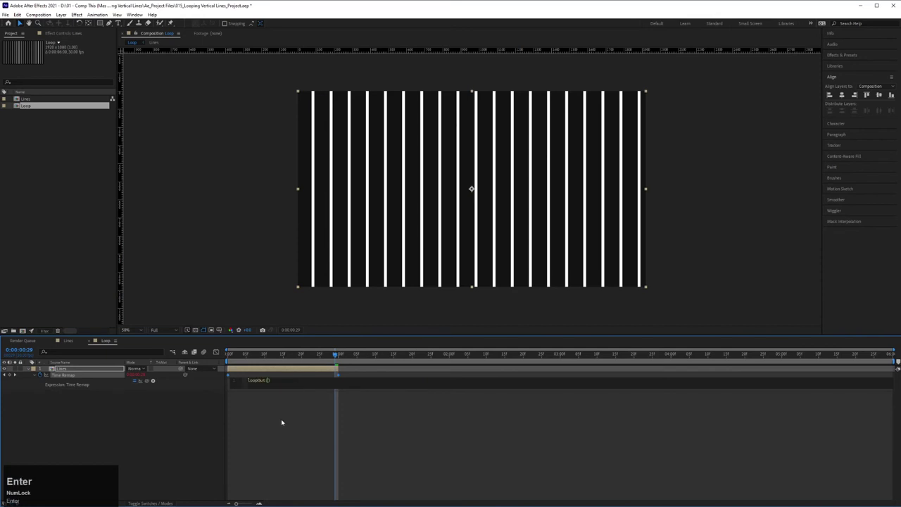
pyautogui.click(281, 419)
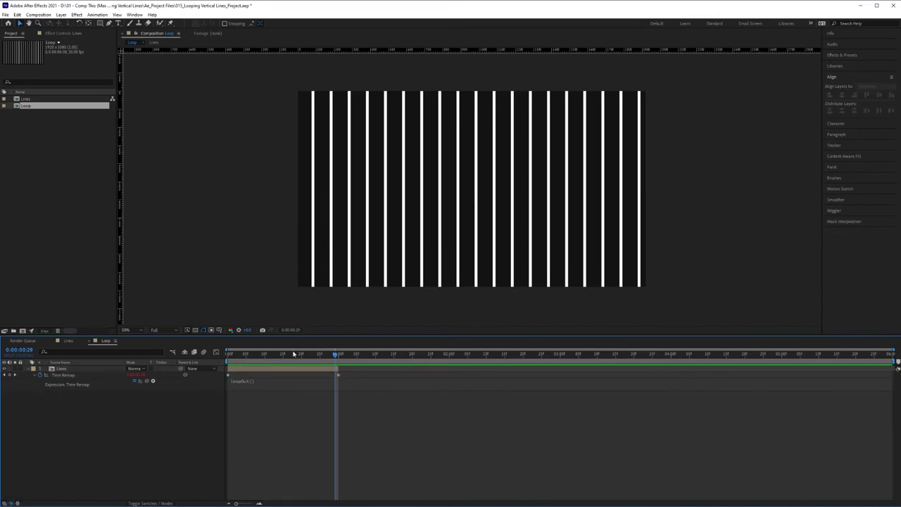
# Step: Select the Lines layer and preview the looping slide animation
pyautogui.click(319, 365)
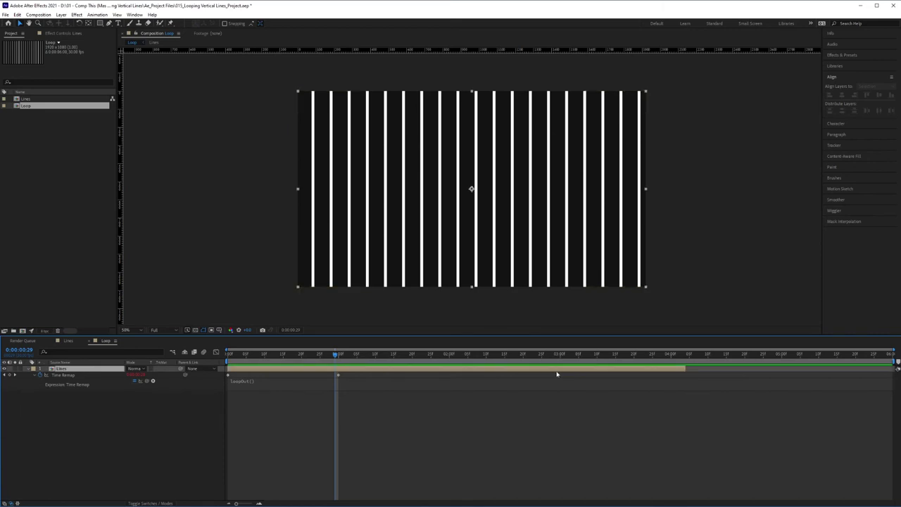
pyautogui.press('space')
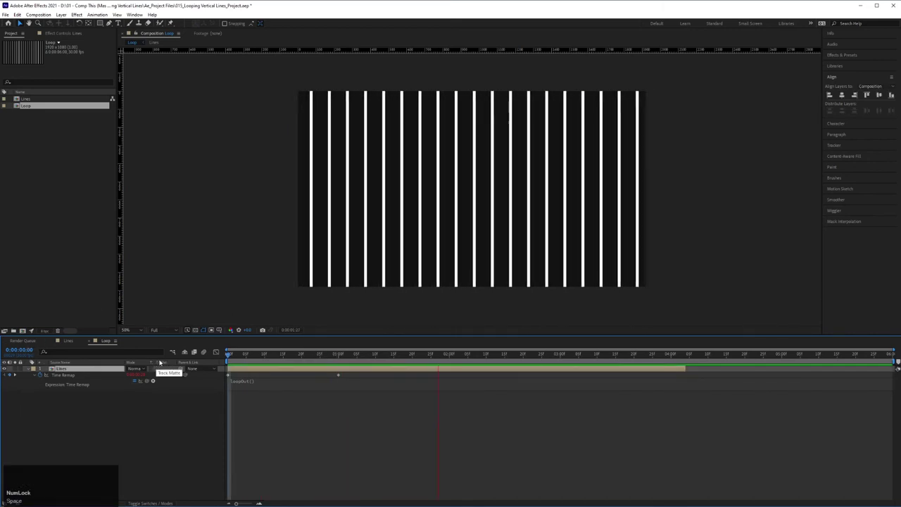
pyautogui.press('space')
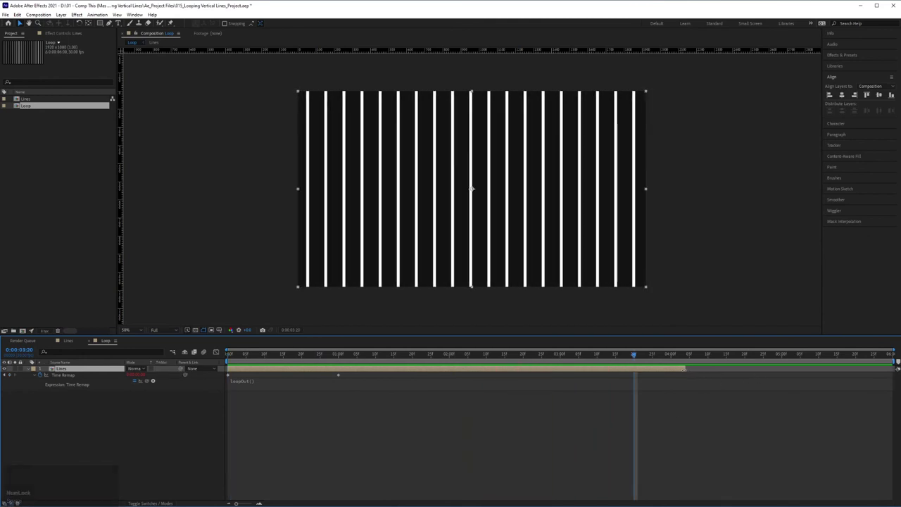
# Step: Shift the second Time Remap keyframe later, then earlier, previewing the loop speed from frame 27
pyautogui.click(327, 353)
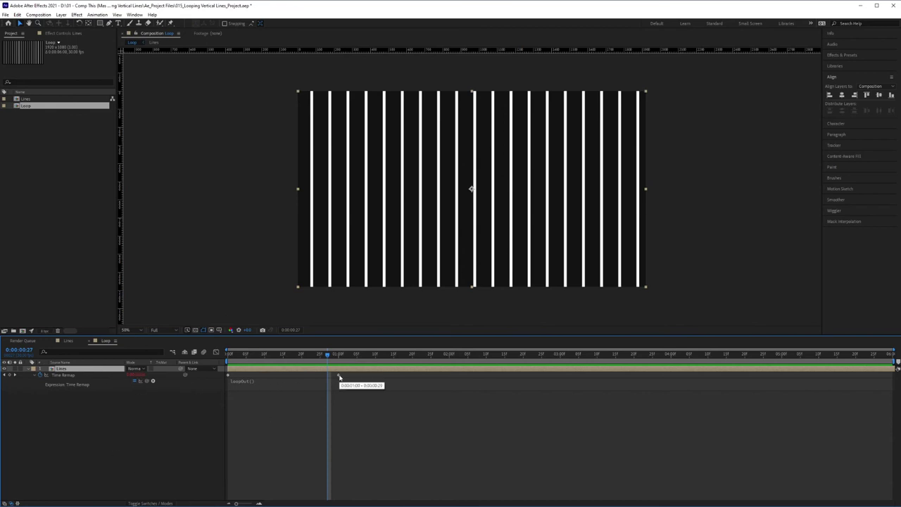
pyautogui.moveTo(339, 378); pyautogui.dragTo(450, 379)
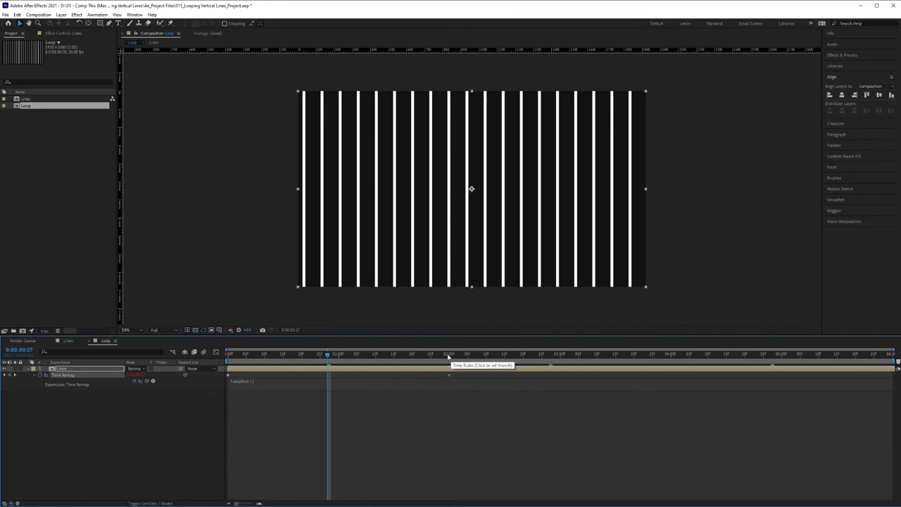
pyautogui.click(230, 353)
pyautogui.press('space')
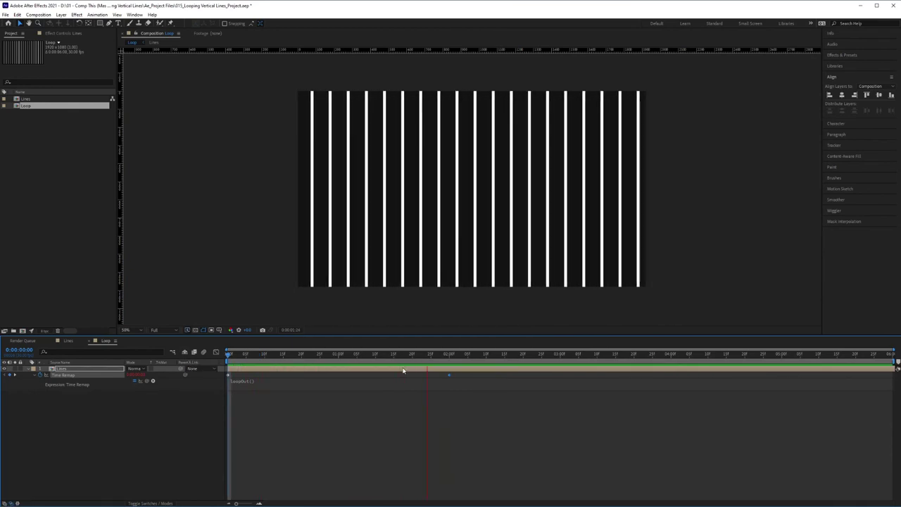
pyautogui.press('space')
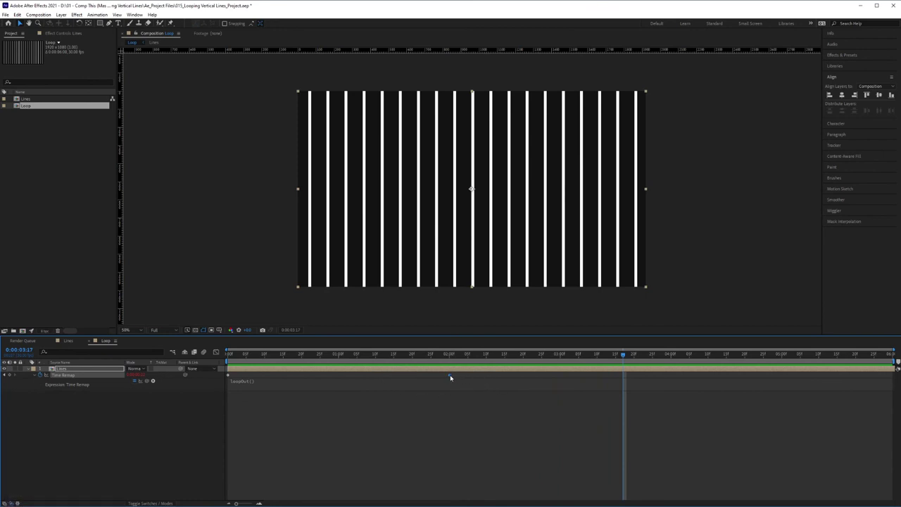
pyautogui.moveTo(450, 374); pyautogui.dragTo(858, 375)
pyautogui.moveTo(349, 389); pyautogui.dragTo(248, 381)
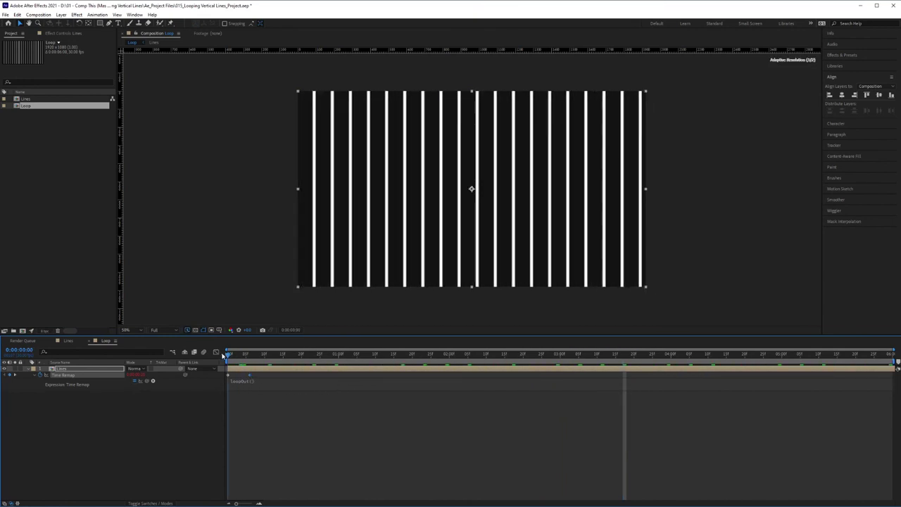
# Step: Play the loop, then stop it and maximize the Composition panel with the ` key
pyautogui.press('space')
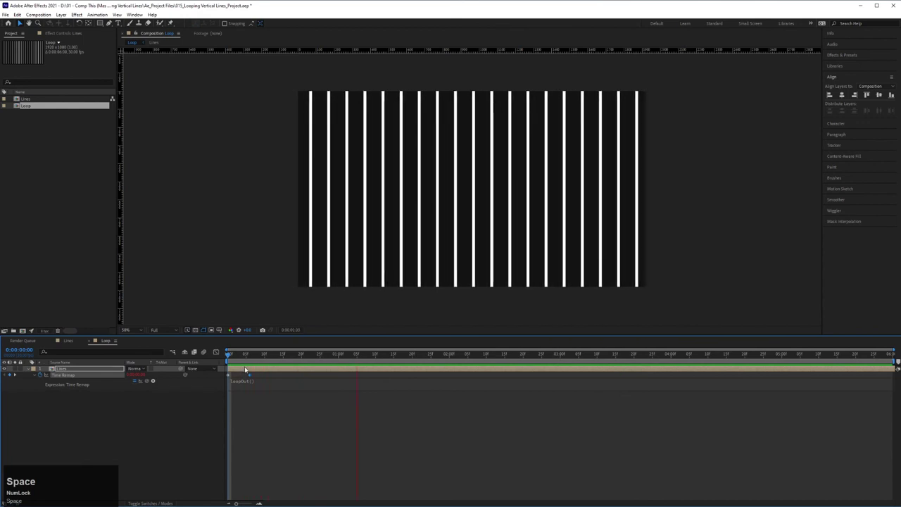
pyautogui.press('space')
pyautogui.press('`')
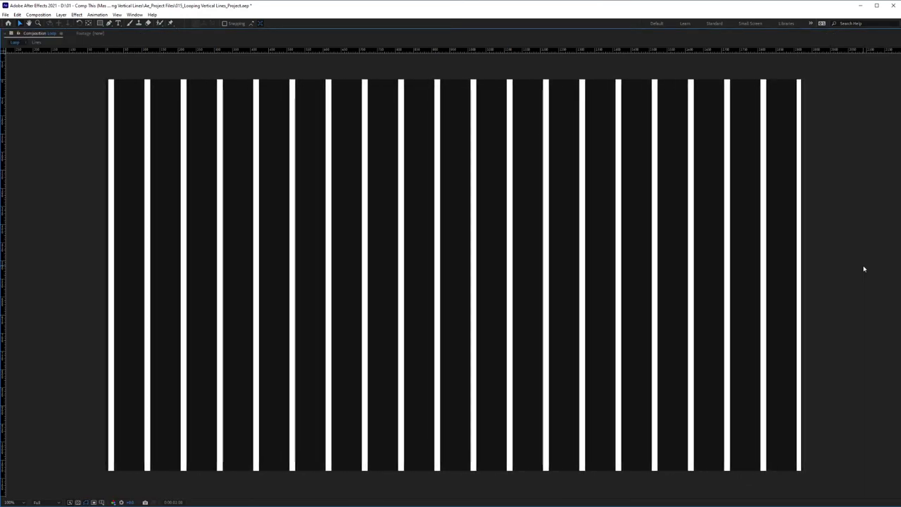